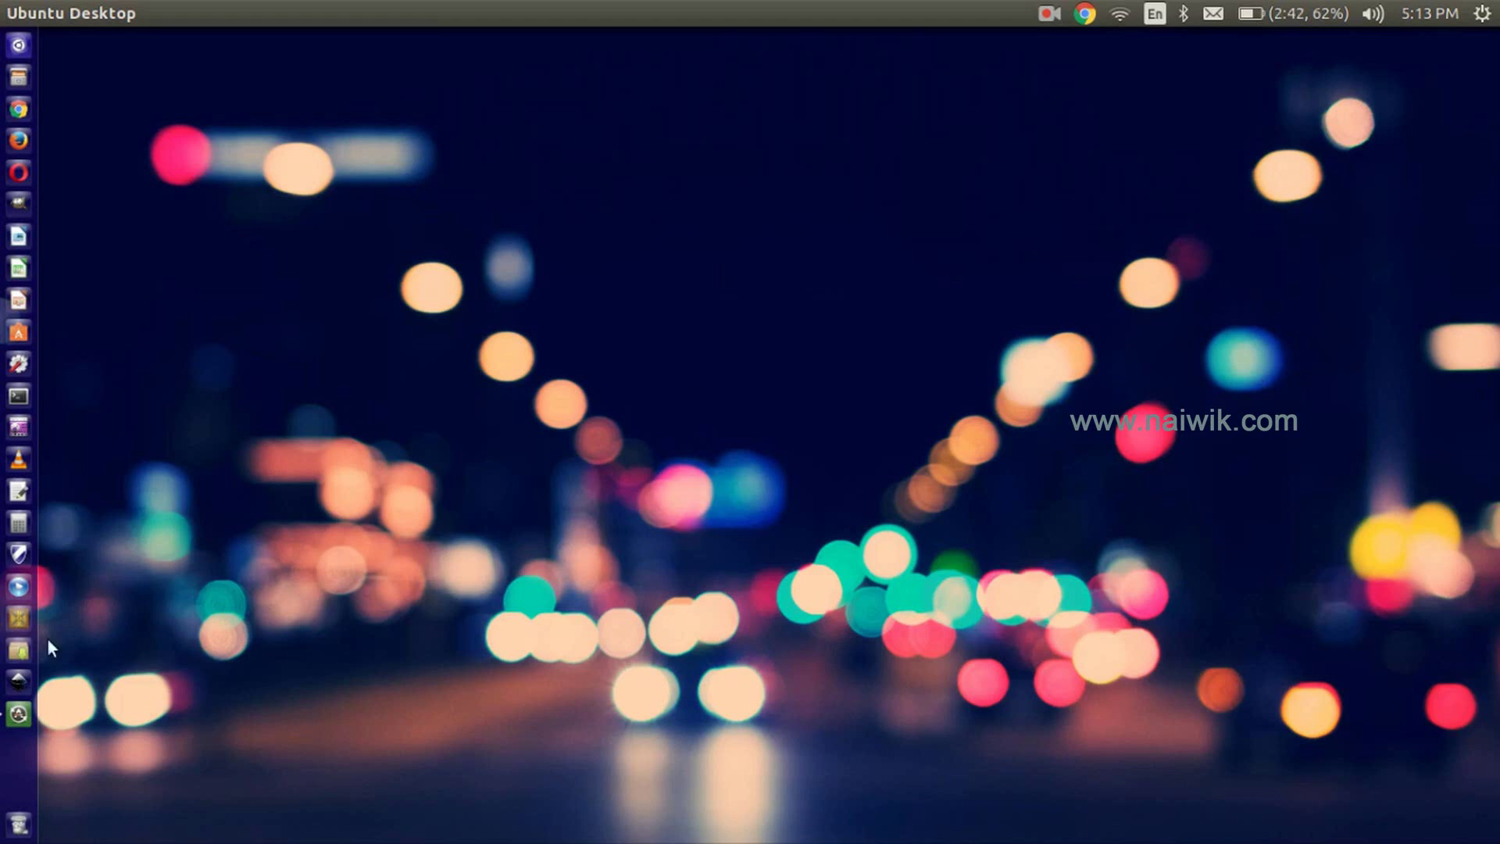
Launch OpenShot Video Editor from the Unity launcher to get an empty Default Project
click(18, 588)
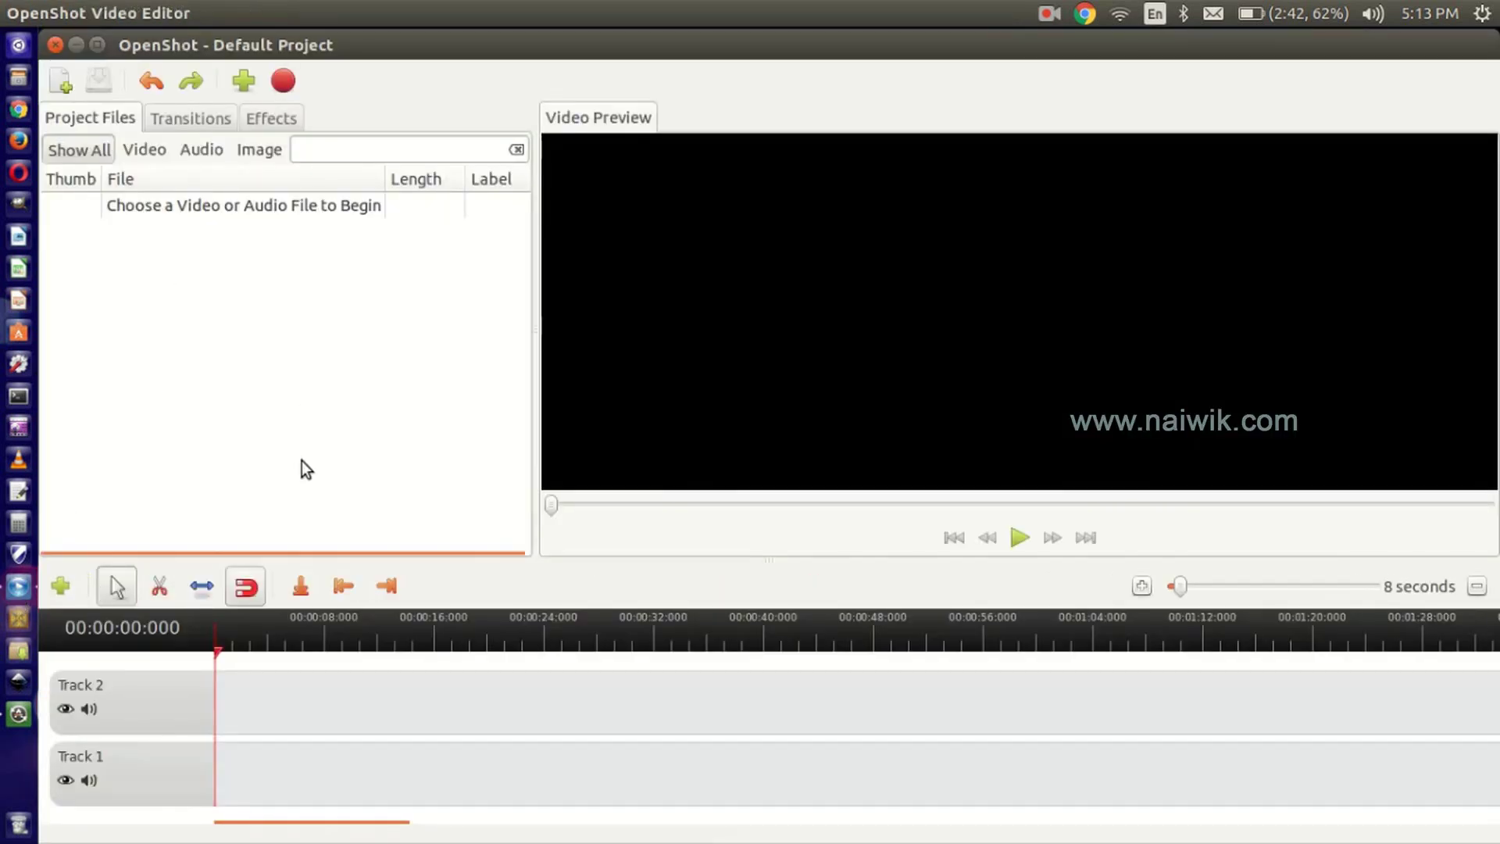
Choose uninstall java jdk 8.mp4 from the Desktop folder in the Import Files dialog
click(238, 84)
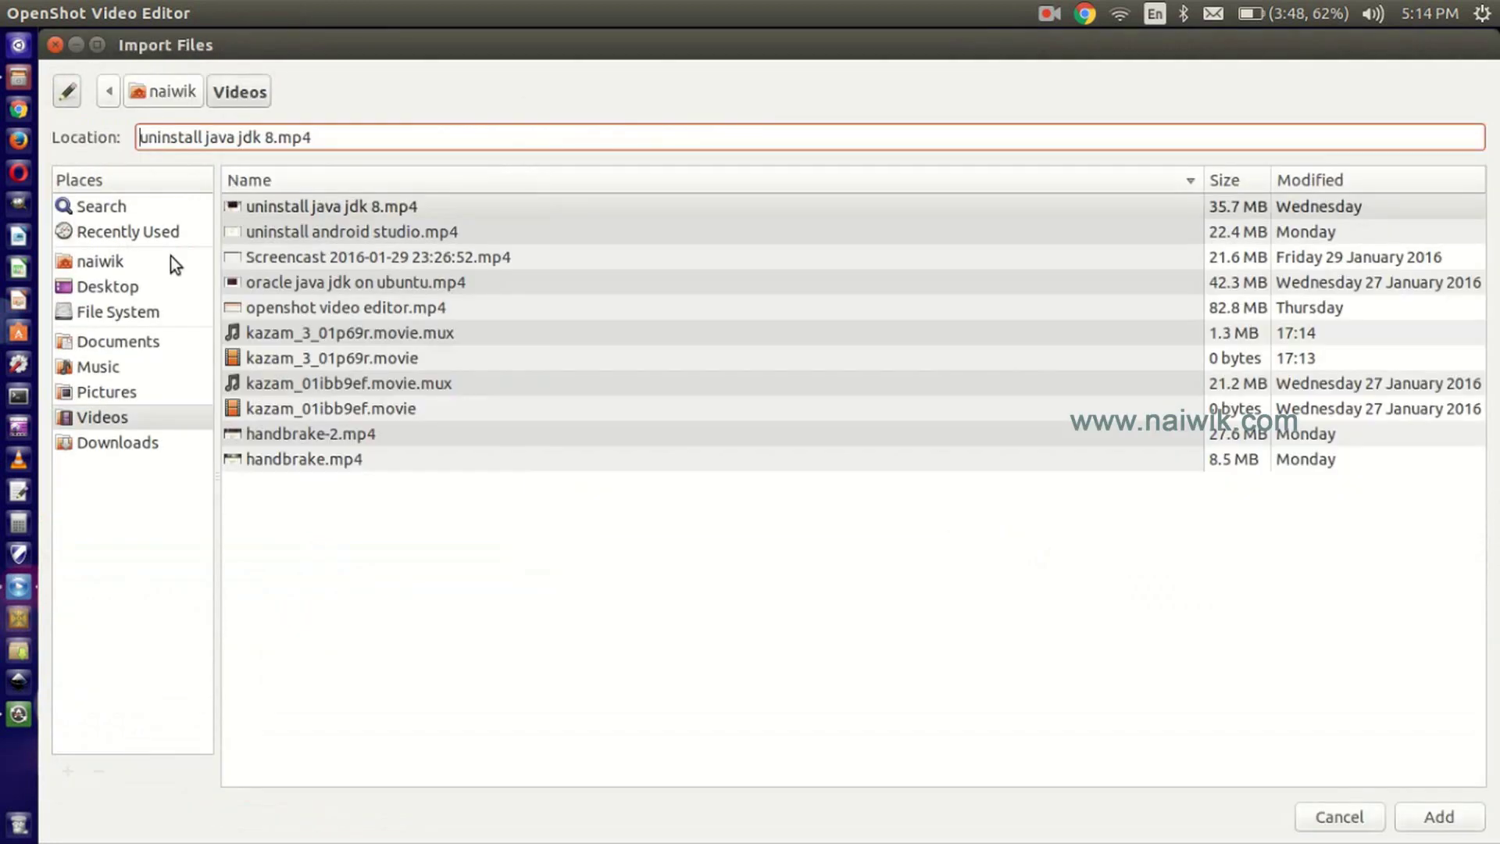
click(153, 291)
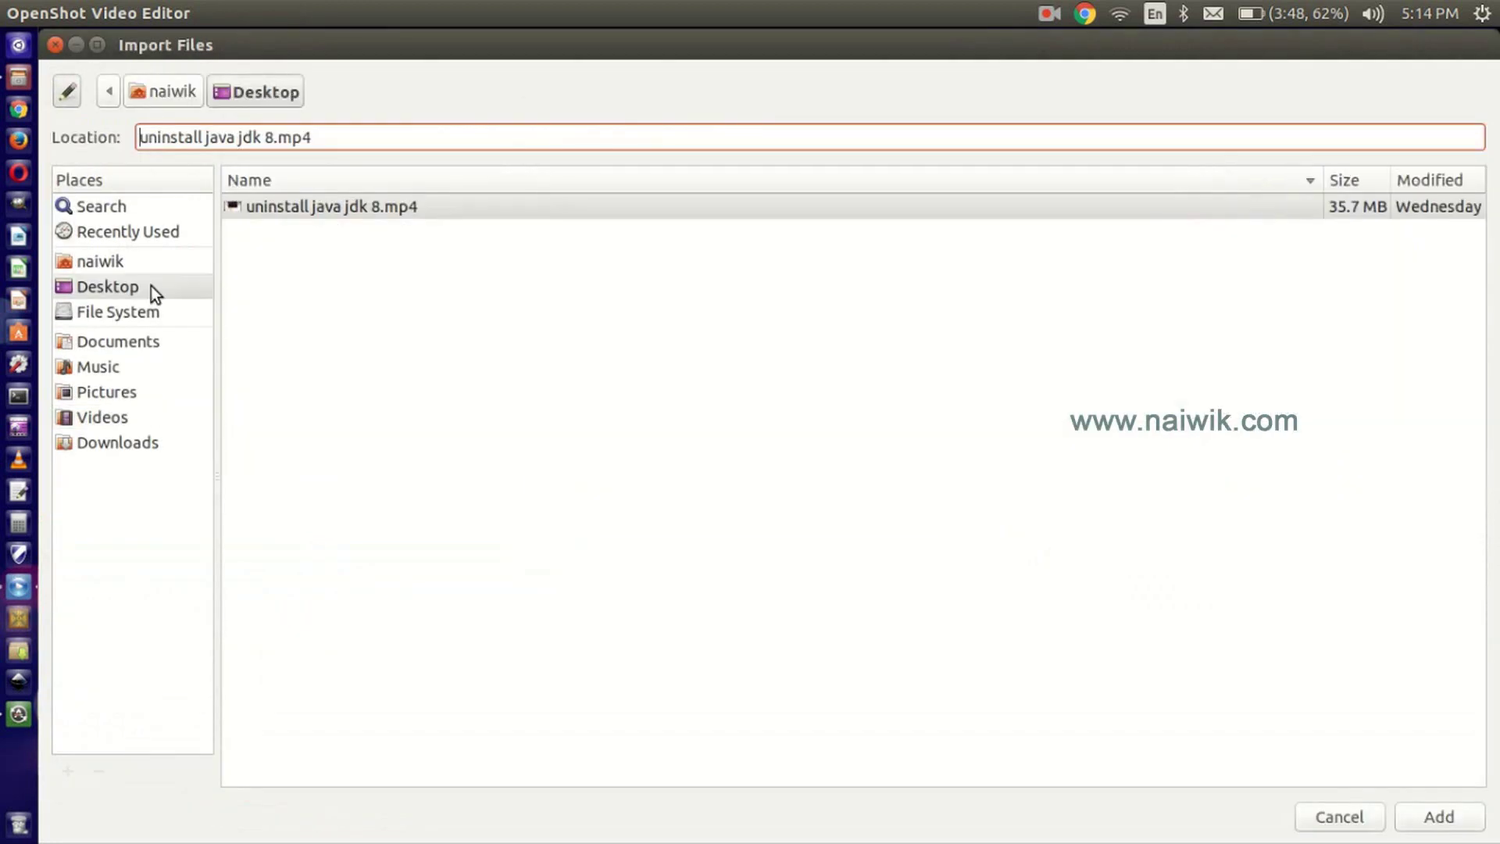
click(289, 209)
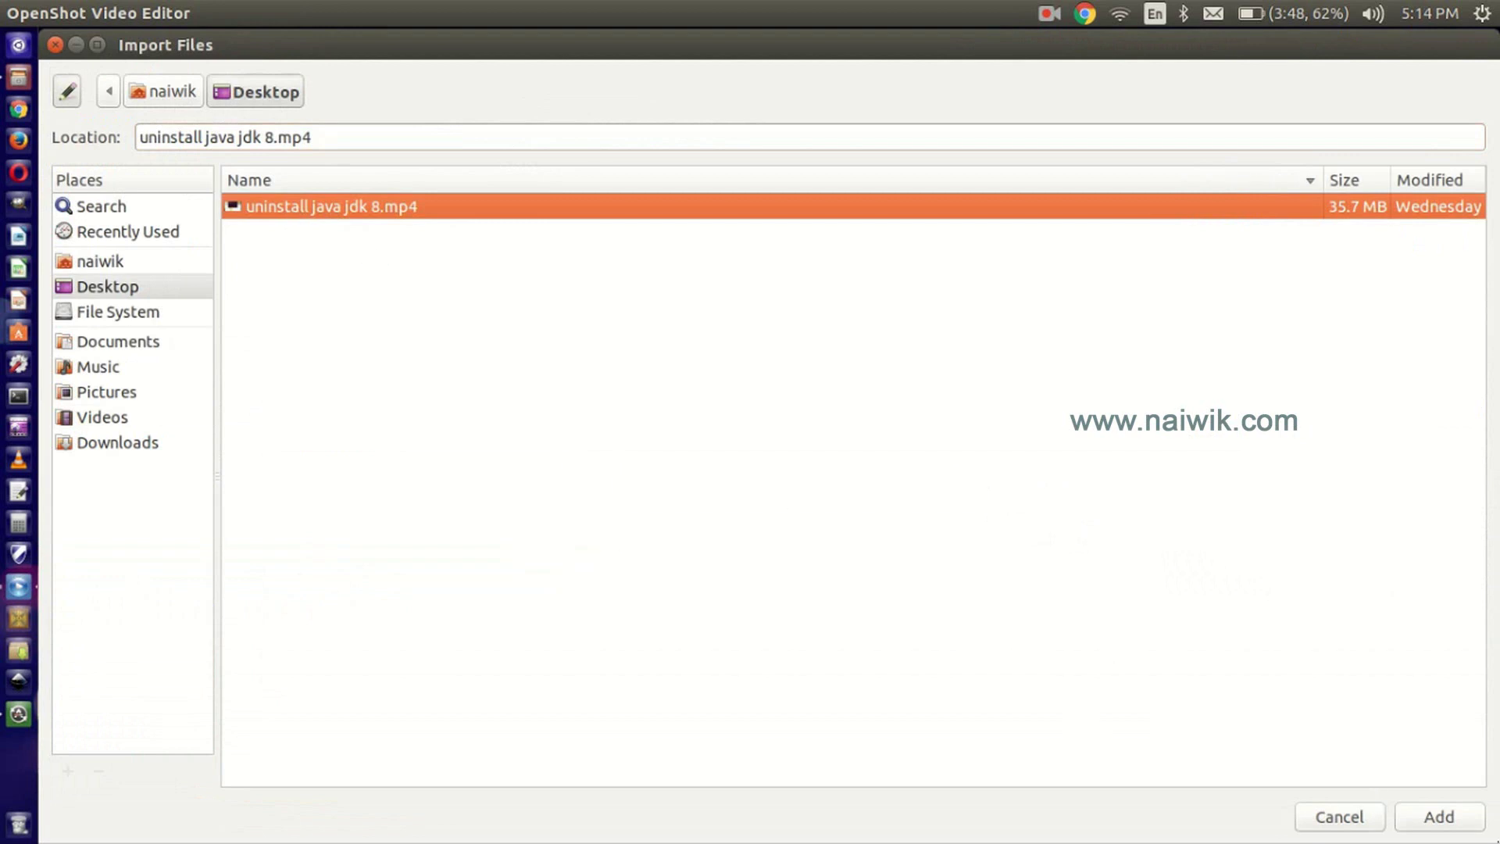
Add uninstall java jdk 8.mp4 to Project Files and place it at 00:00:00 on Track 1
click(1460, 815)
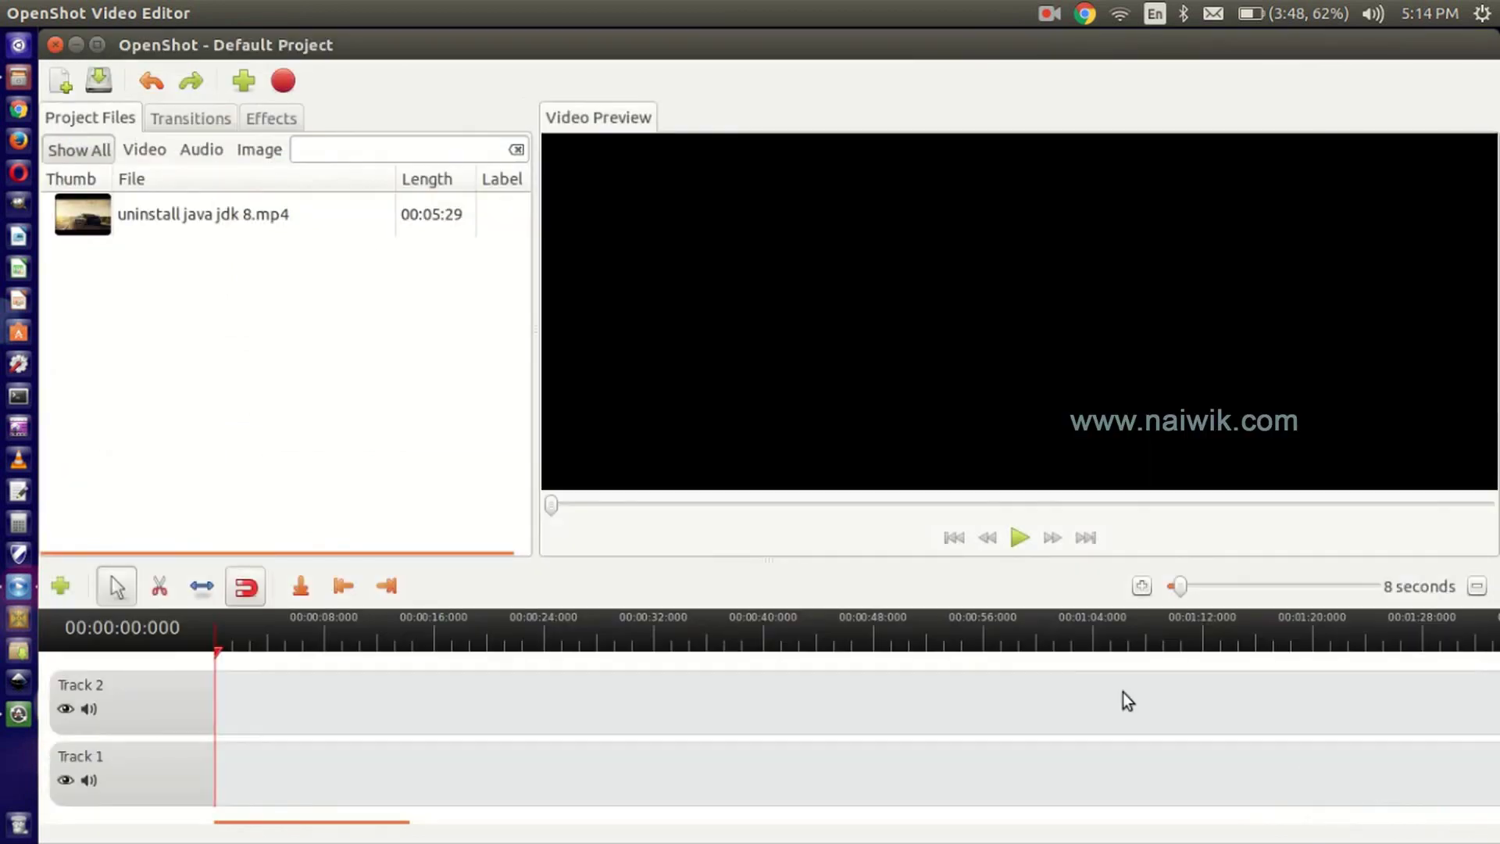
click(197, 219)
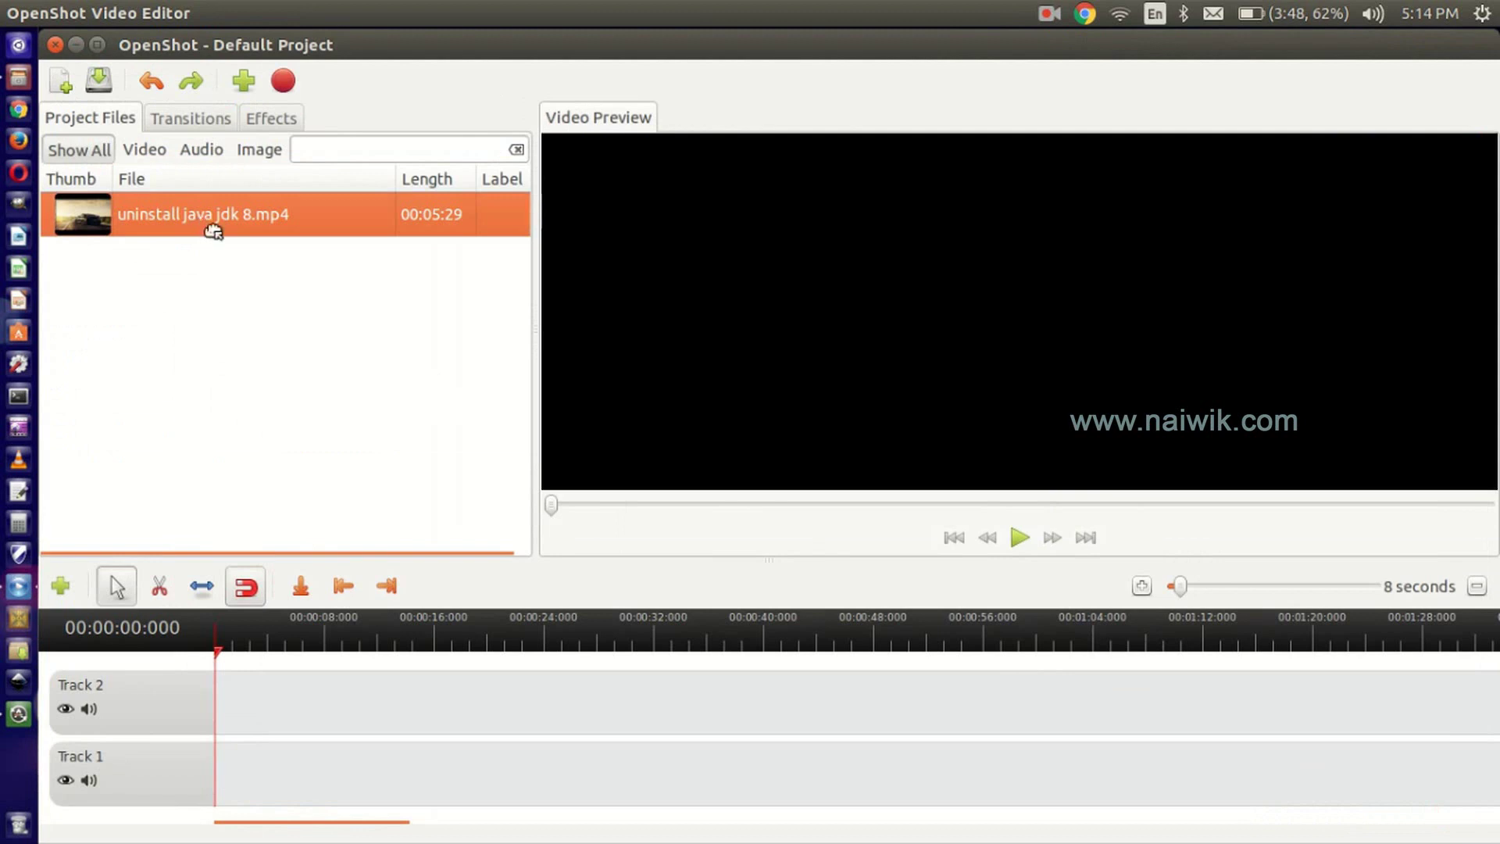
drag(200, 220, 247, 789)
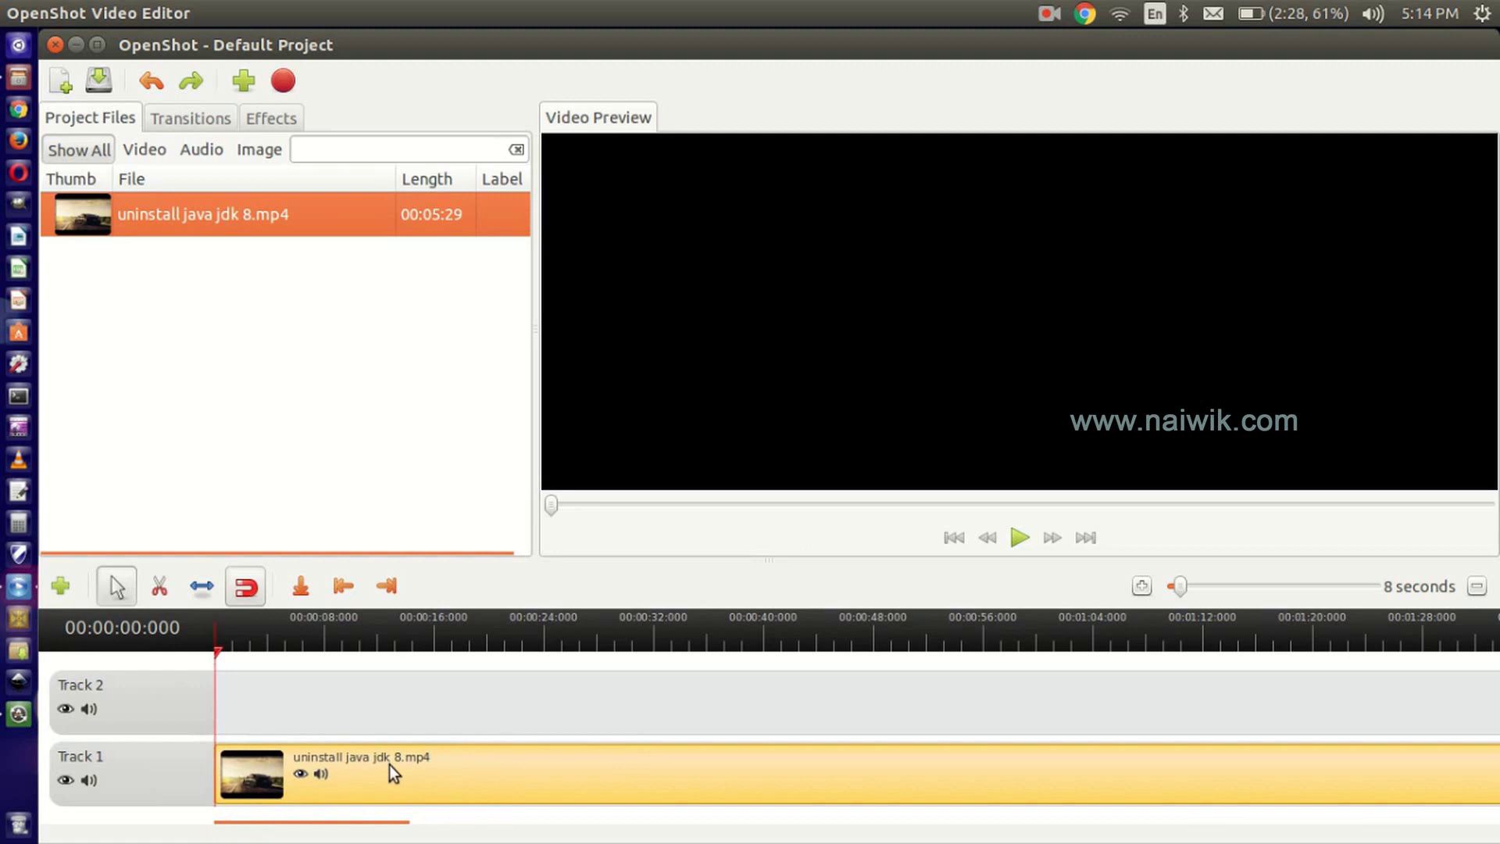
Split the Track 1 clip at about 00:00:24 with the Razor and remove the later piece
click(157, 590)
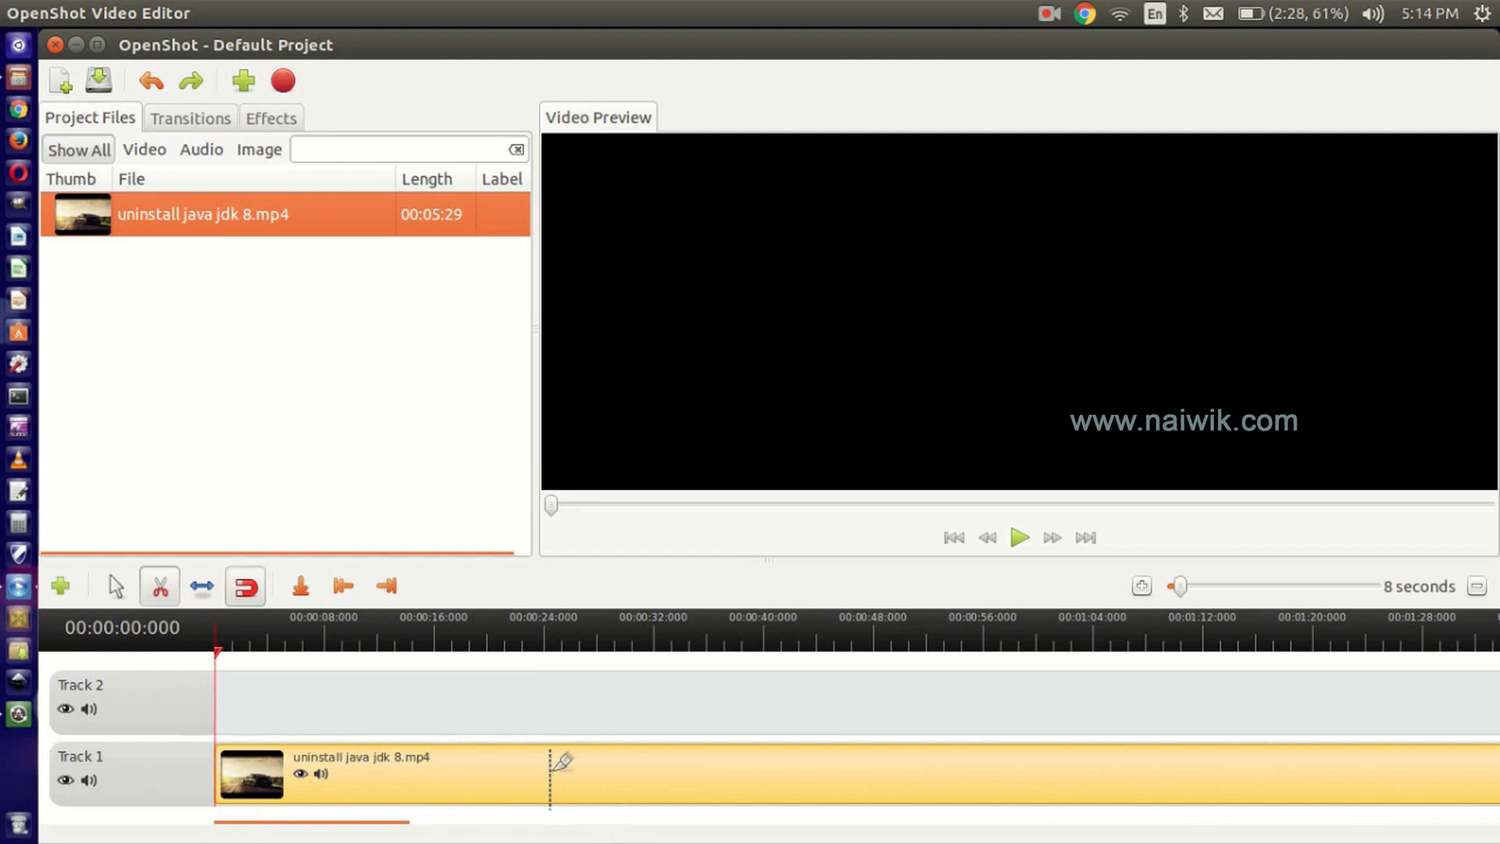
click(551, 770)
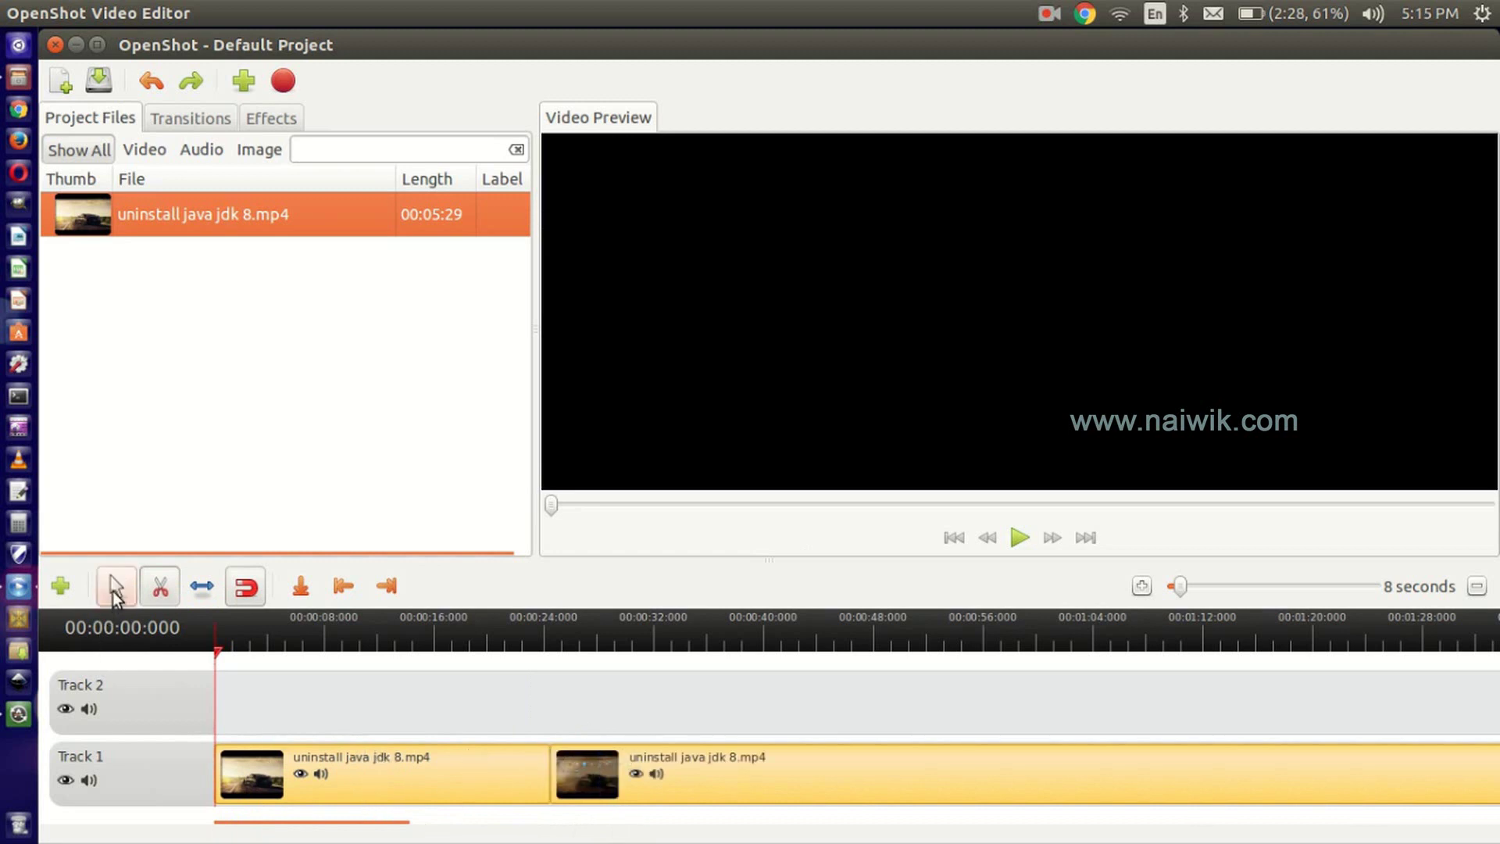
click(115, 588)
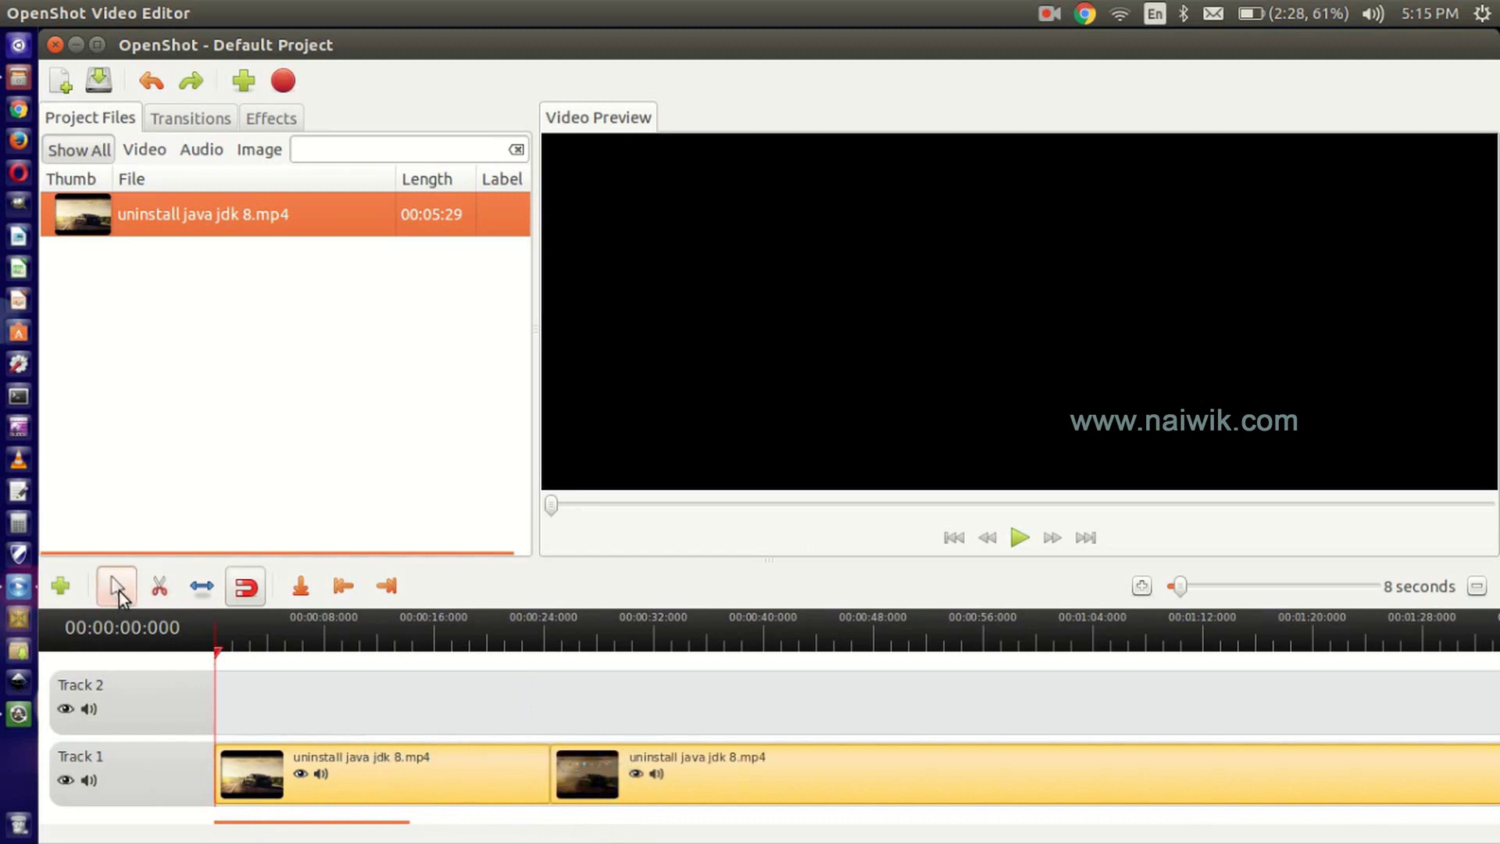
right_click(709, 769)
click(749, 692)
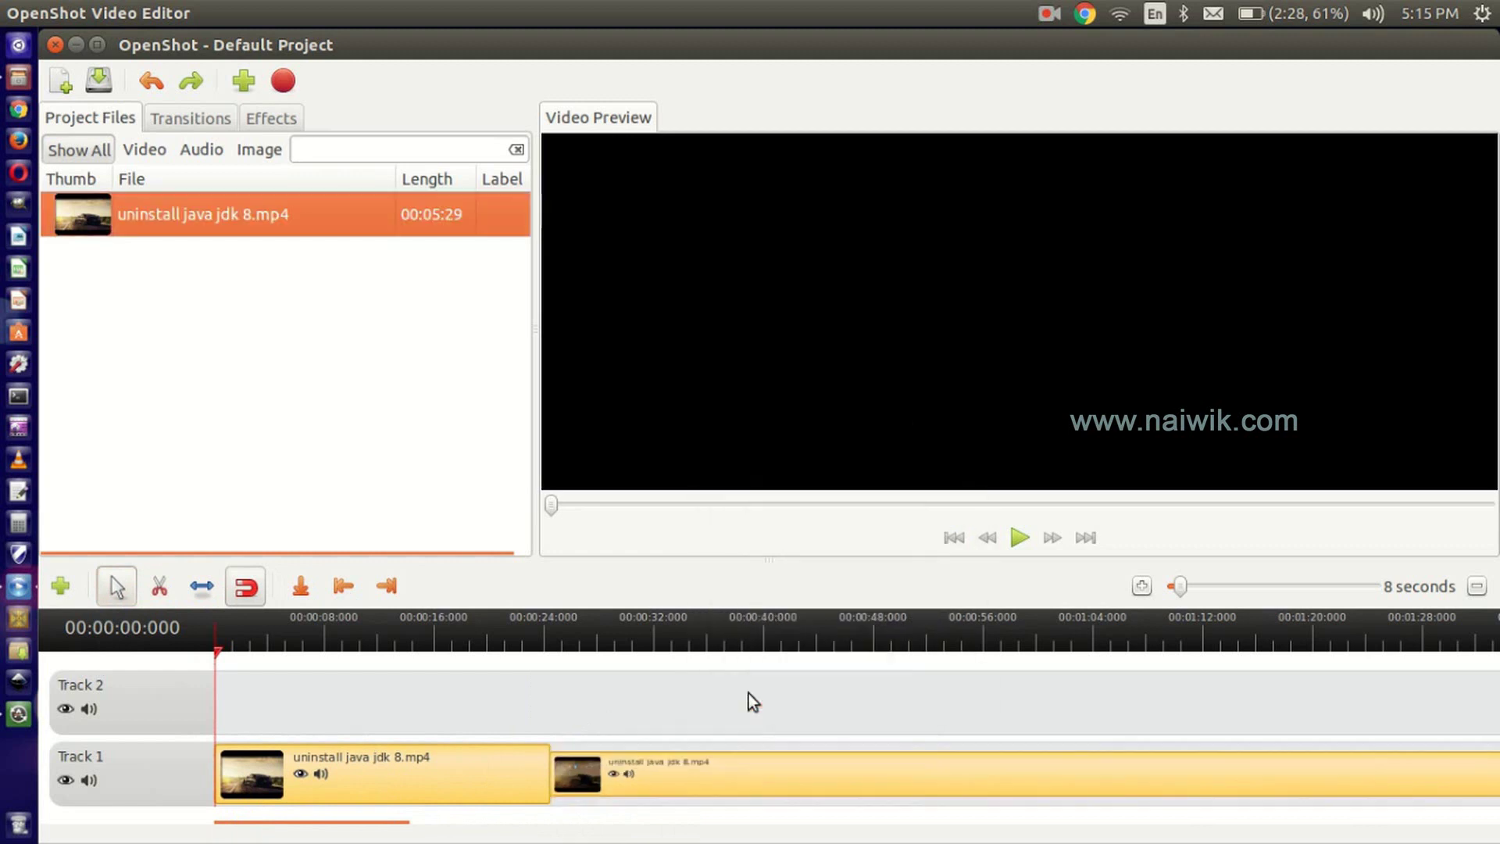
Play the trimmed clip in the preview, pause it, and rewind the playhead to the start
click(1023, 547)
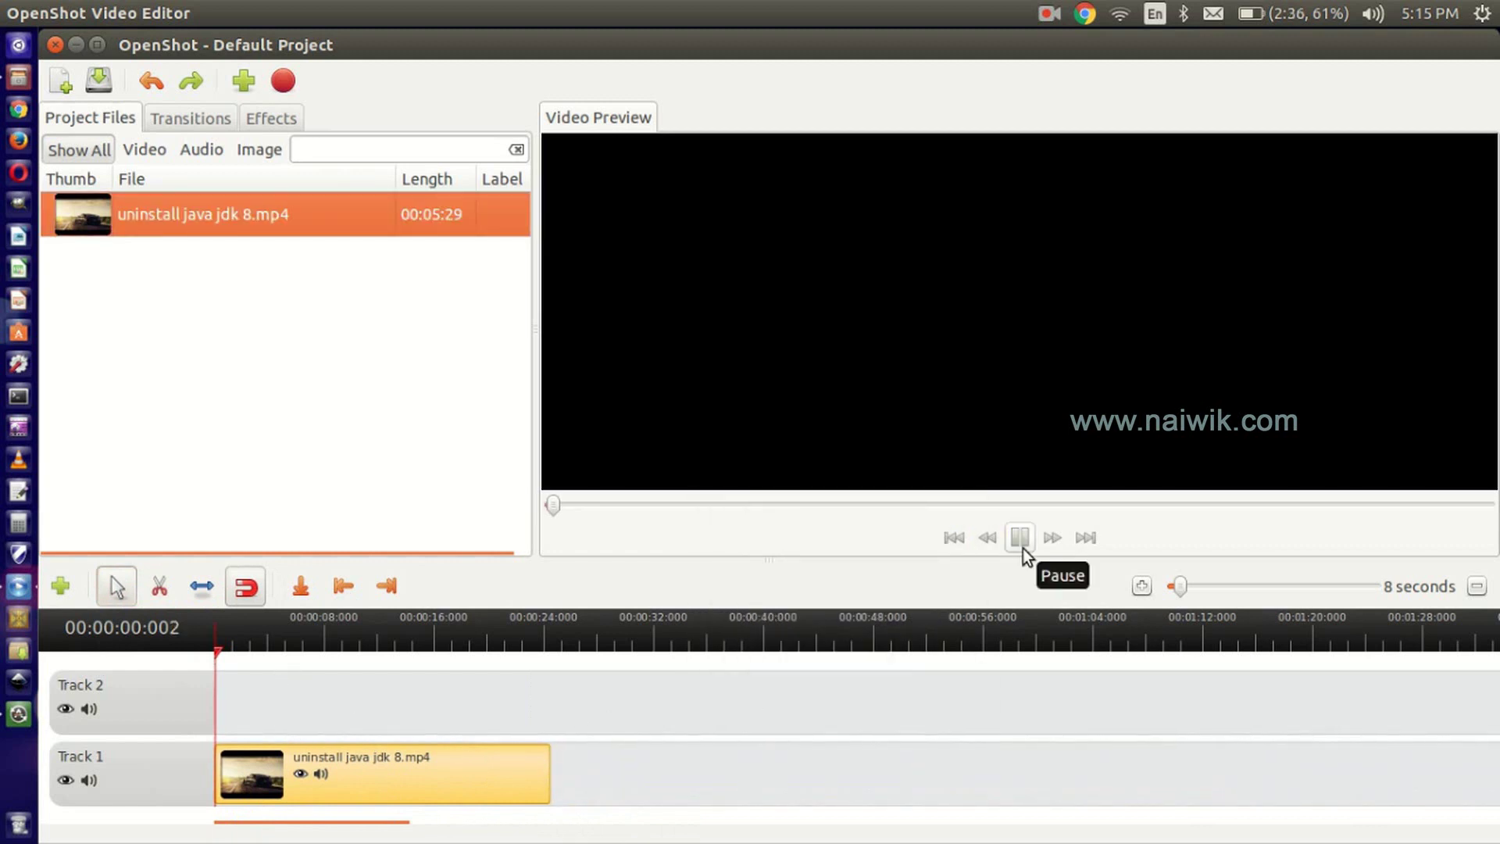
click(1024, 550)
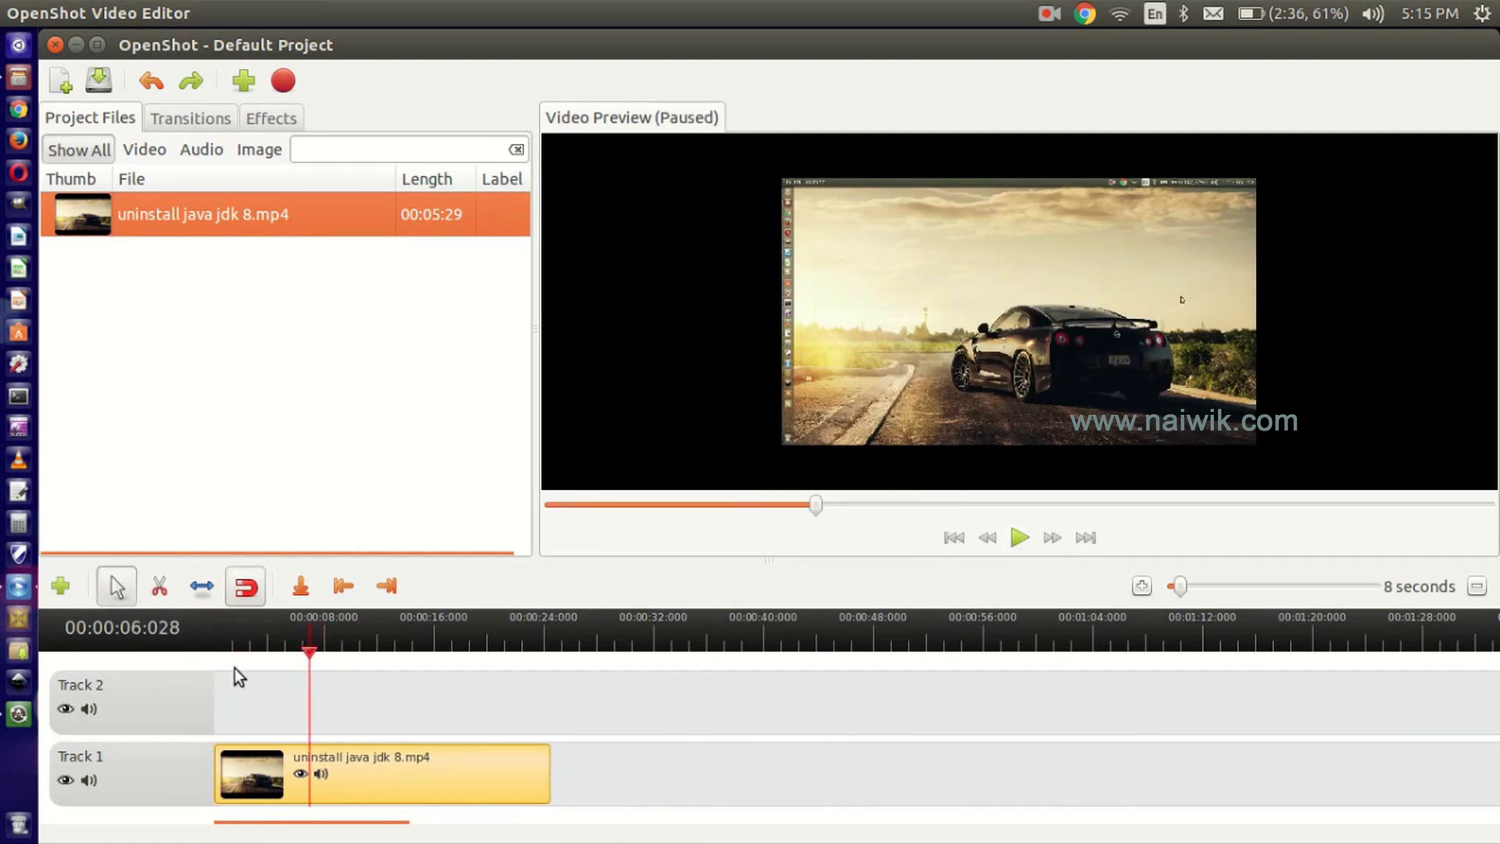
drag(227, 629, 196, 655)
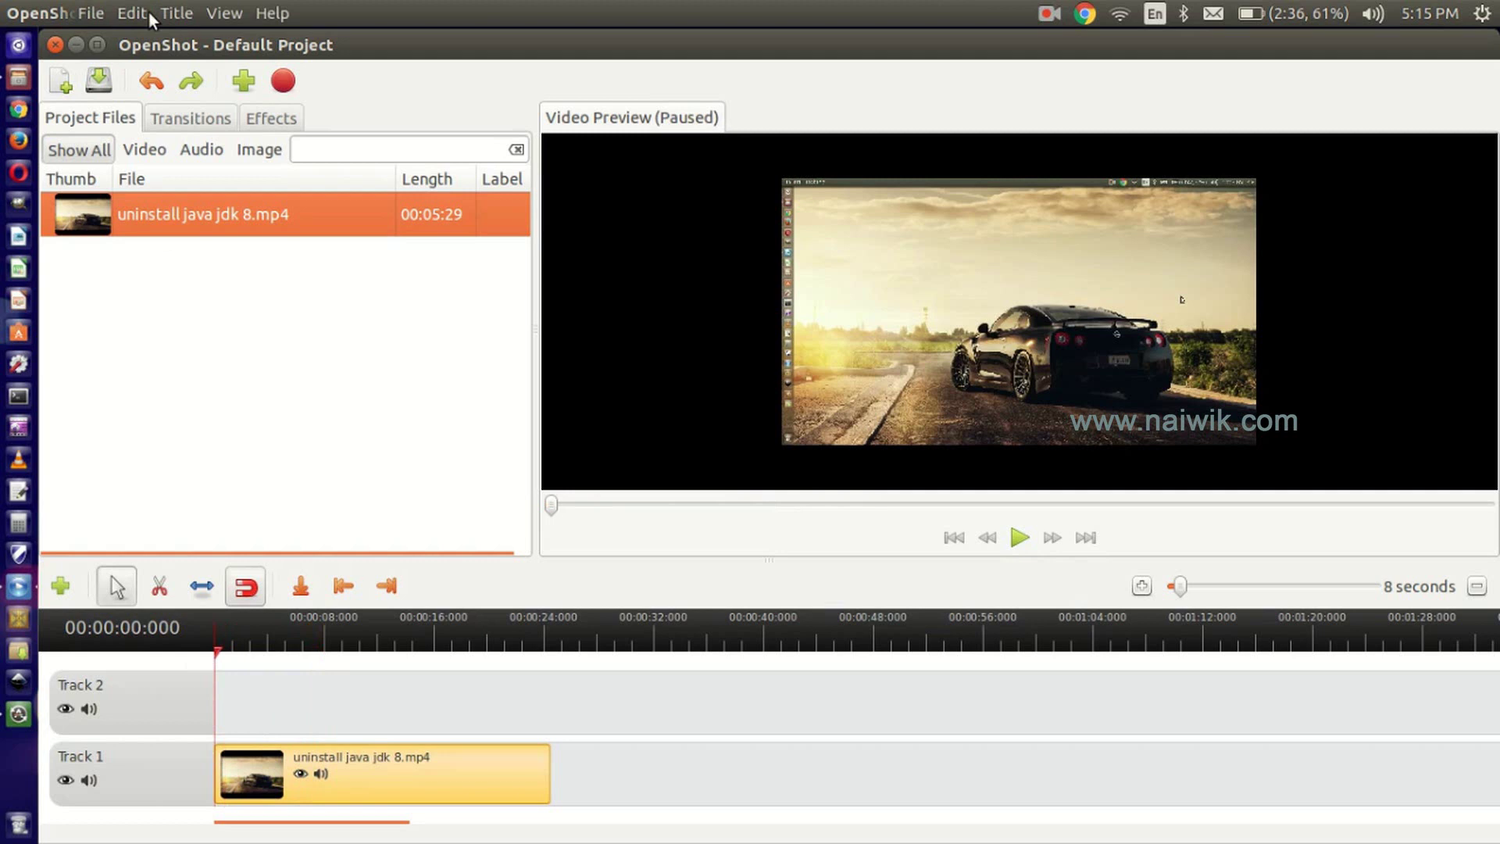
Start a new static title using the Footer 2 template
click(170, 16)
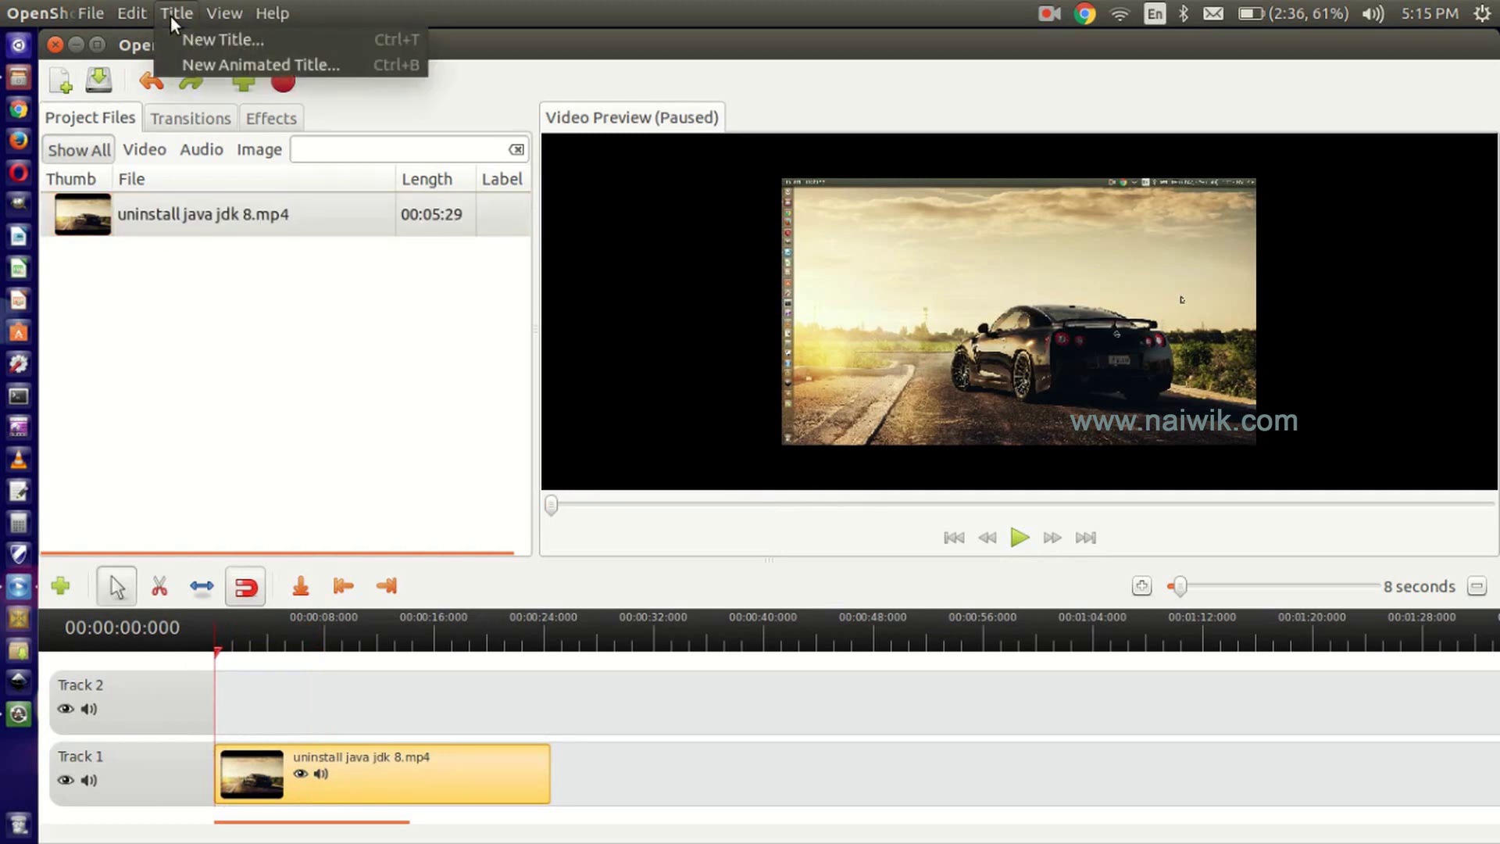
click(217, 47)
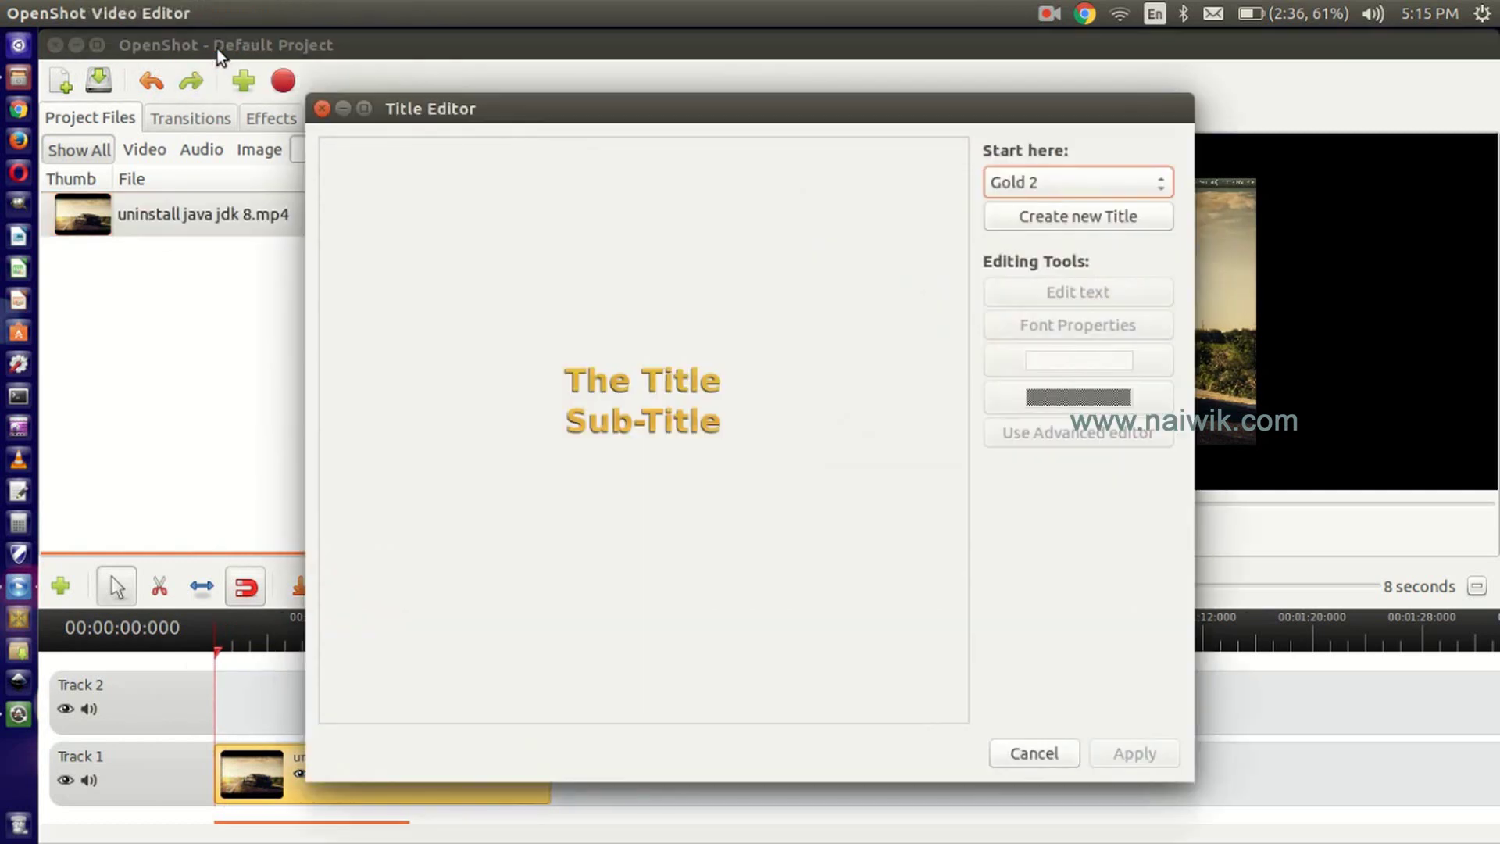
click(1044, 185)
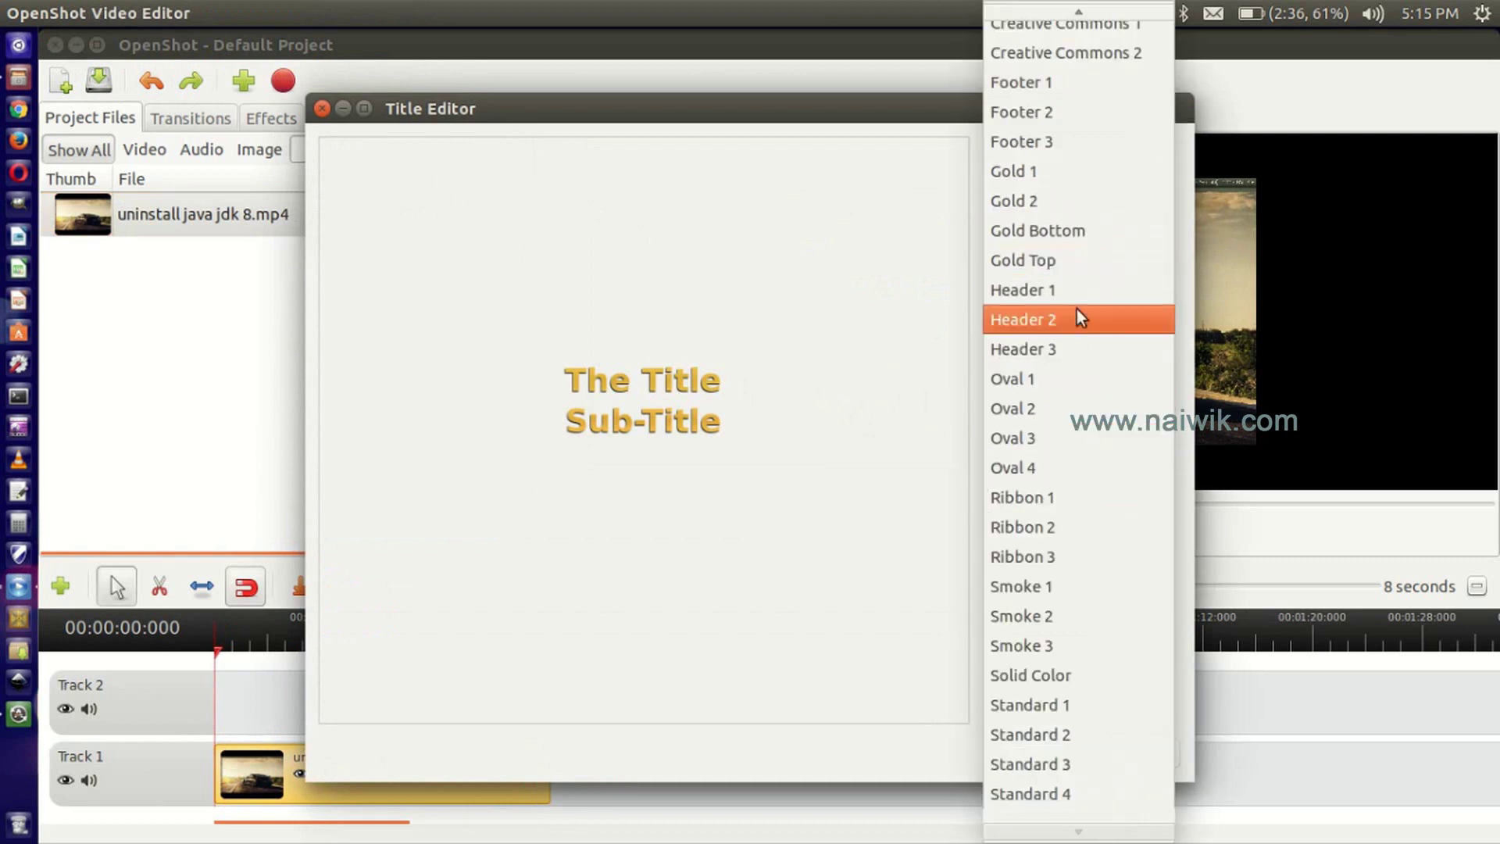
click(1091, 120)
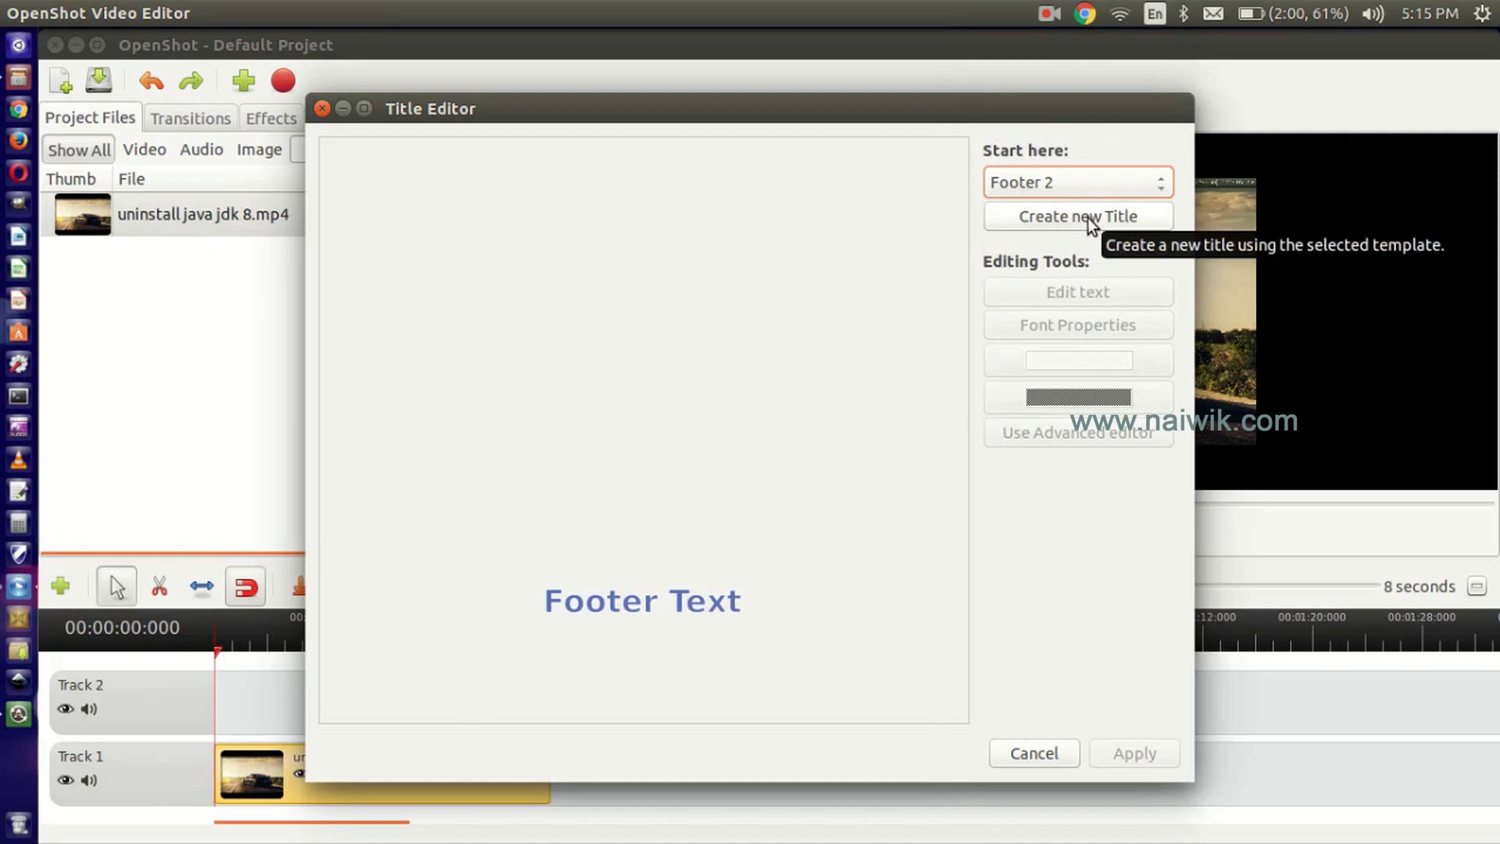
click(1088, 218)
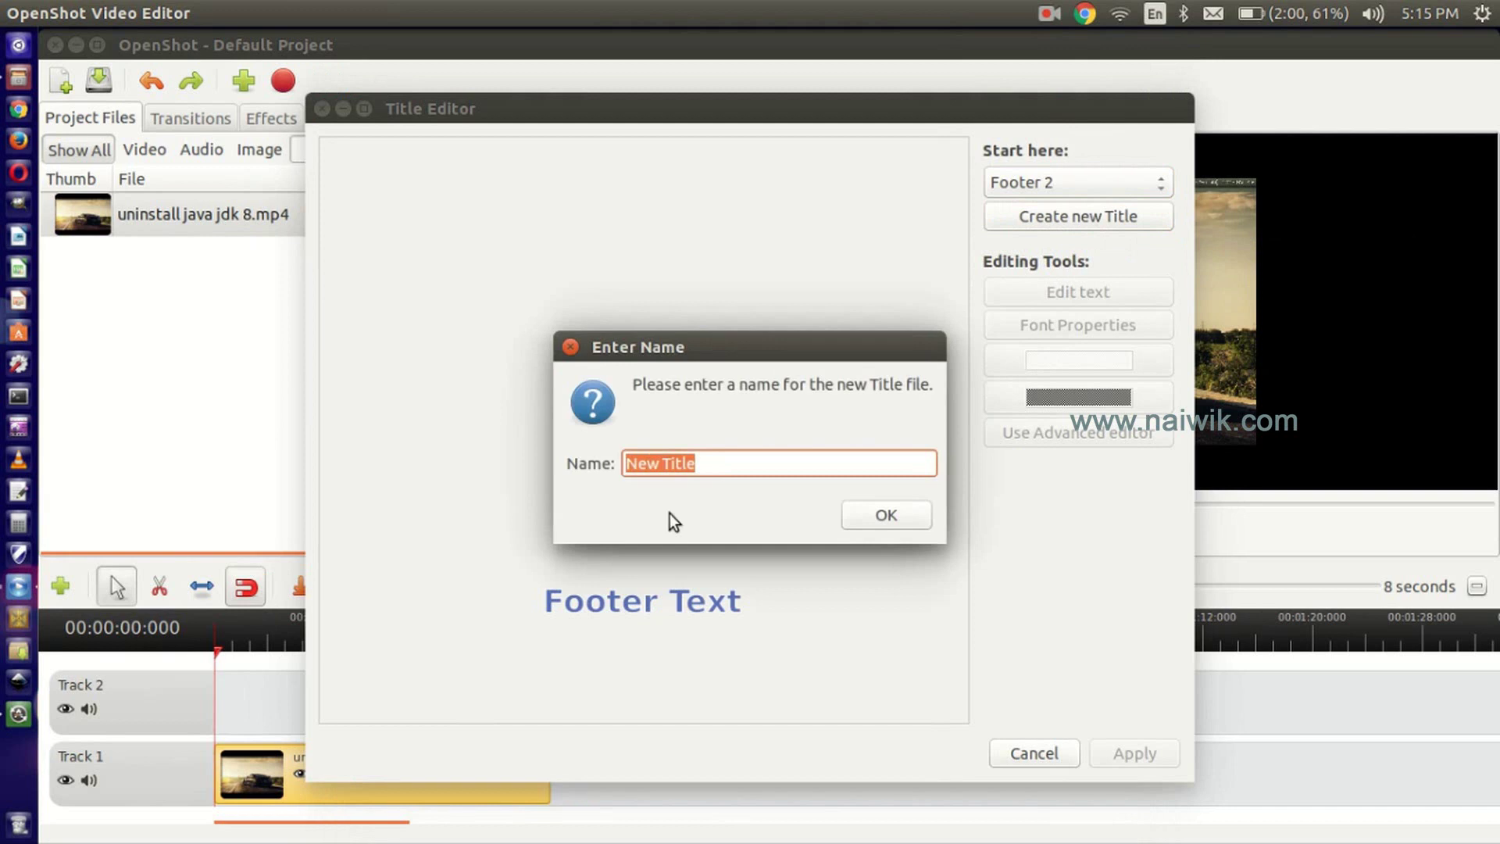
text(logo)
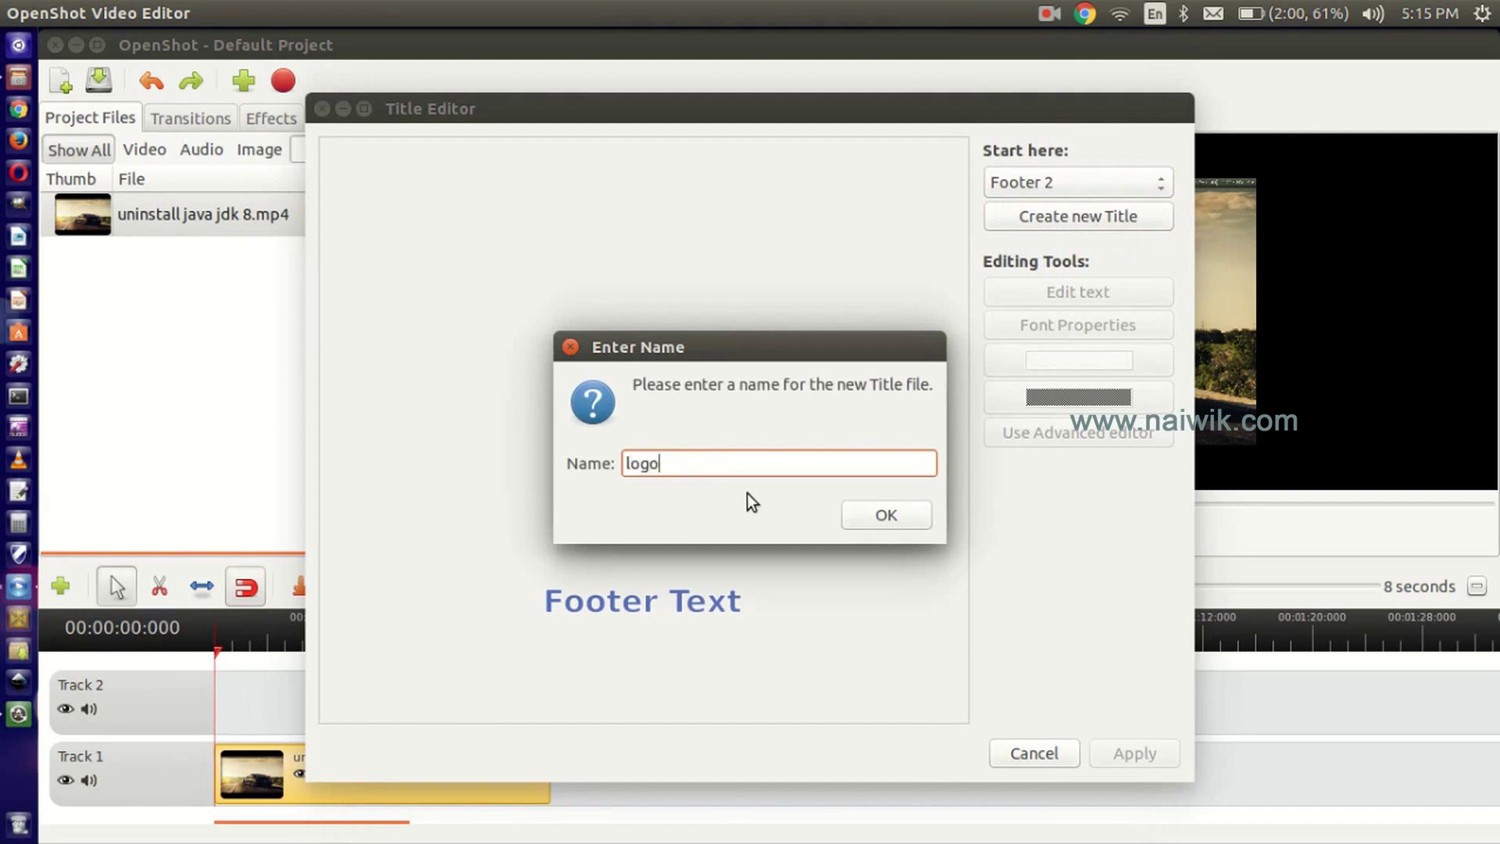
click(869, 517)
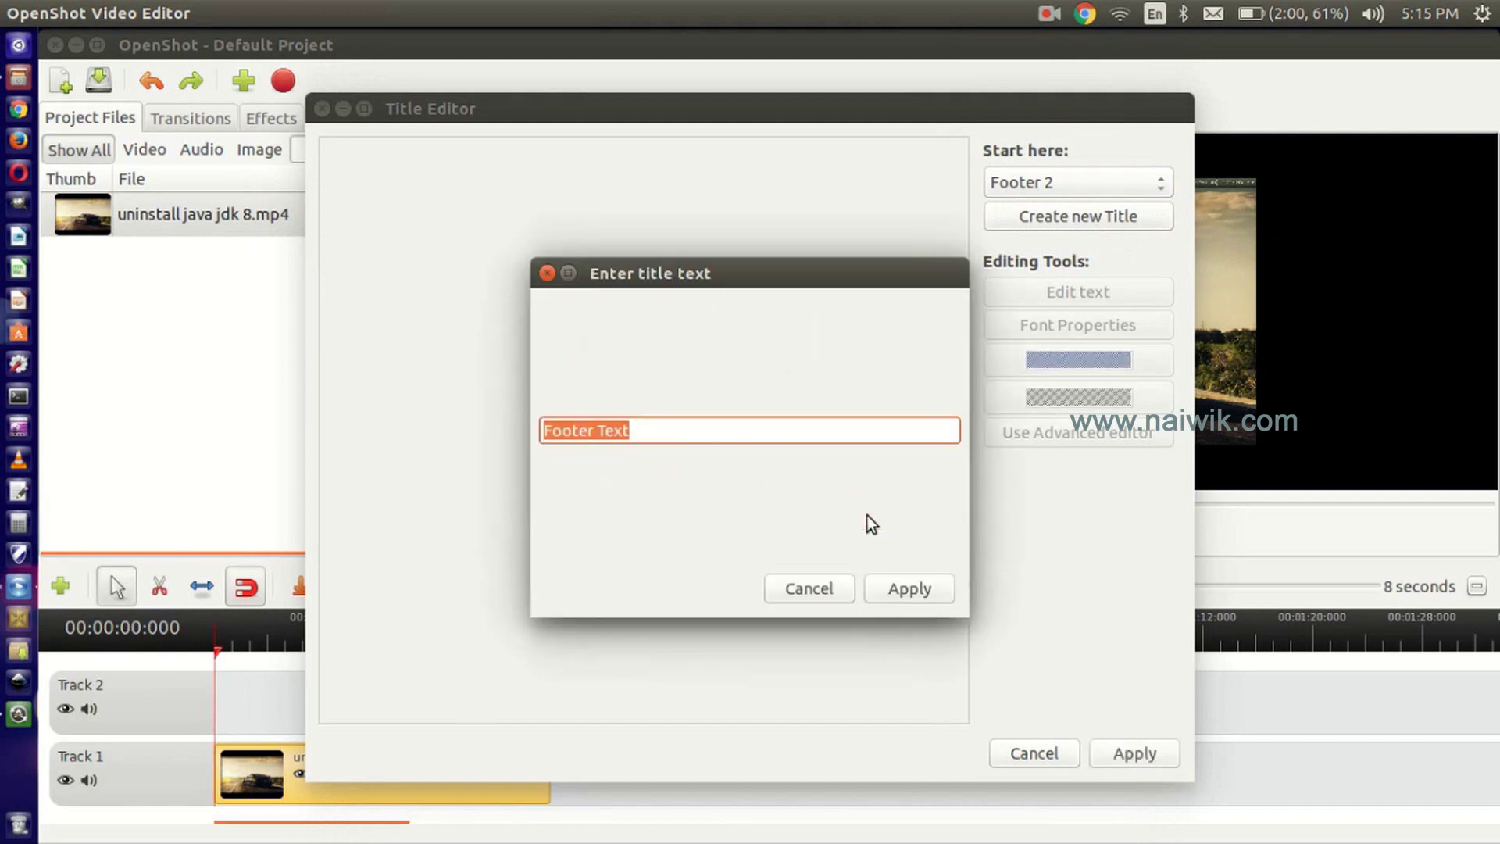
text(w)
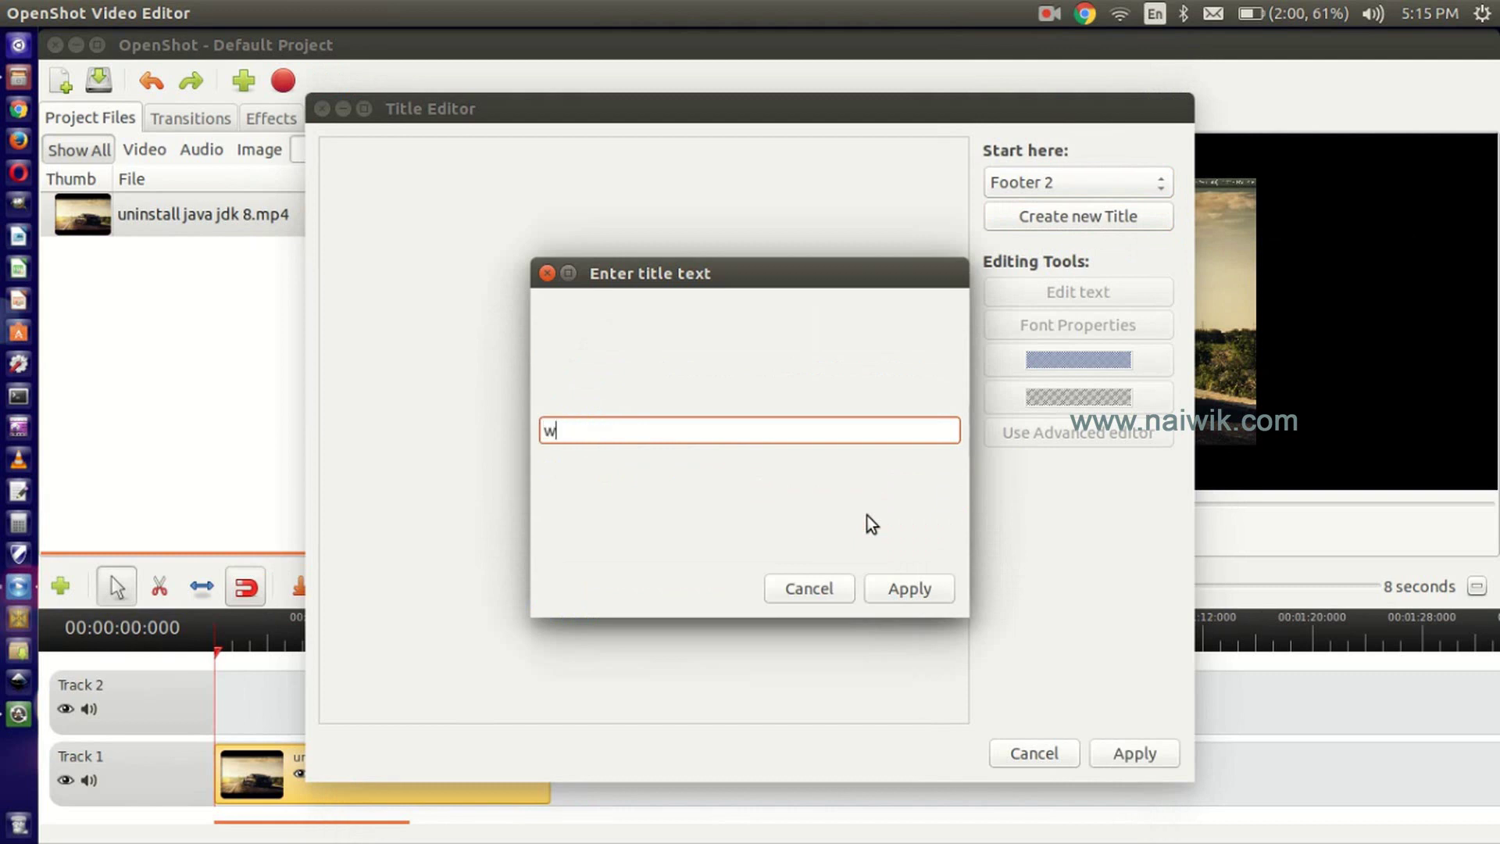
text(ww.naiwik.com)
click(904, 586)
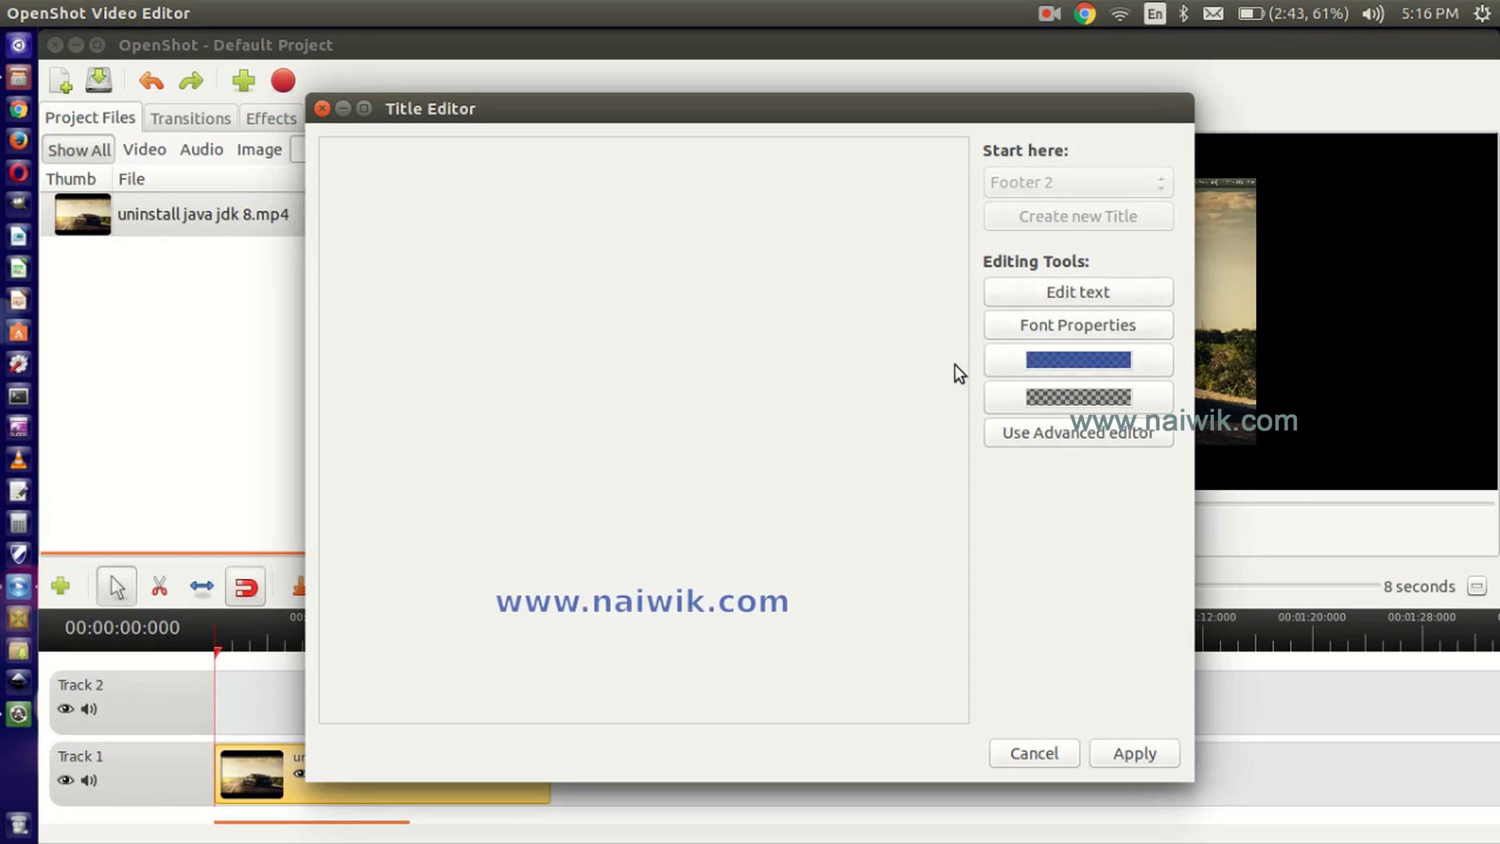
click(1035, 439)
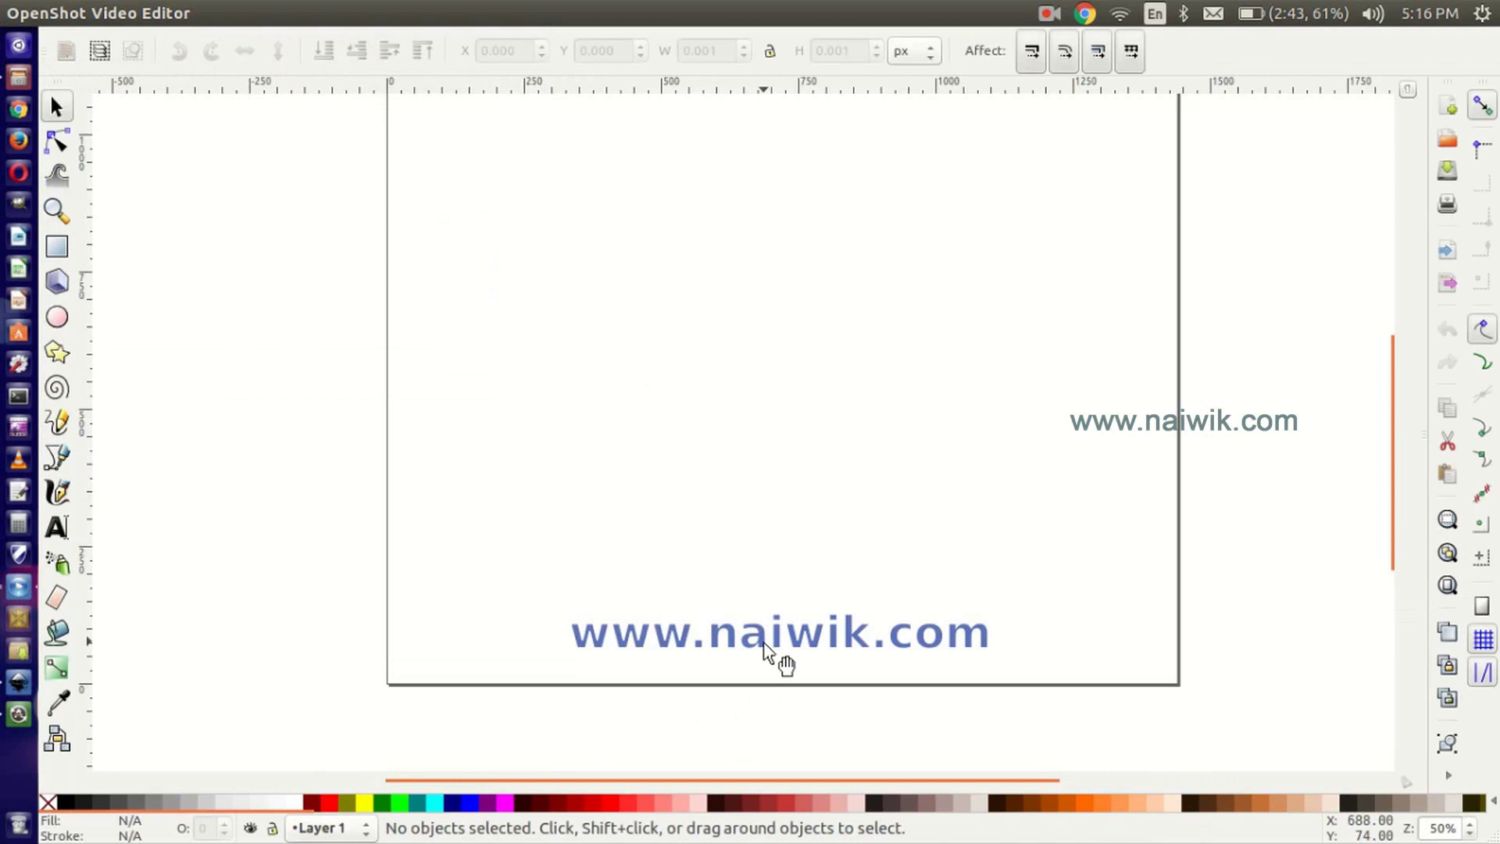
click(783, 627)
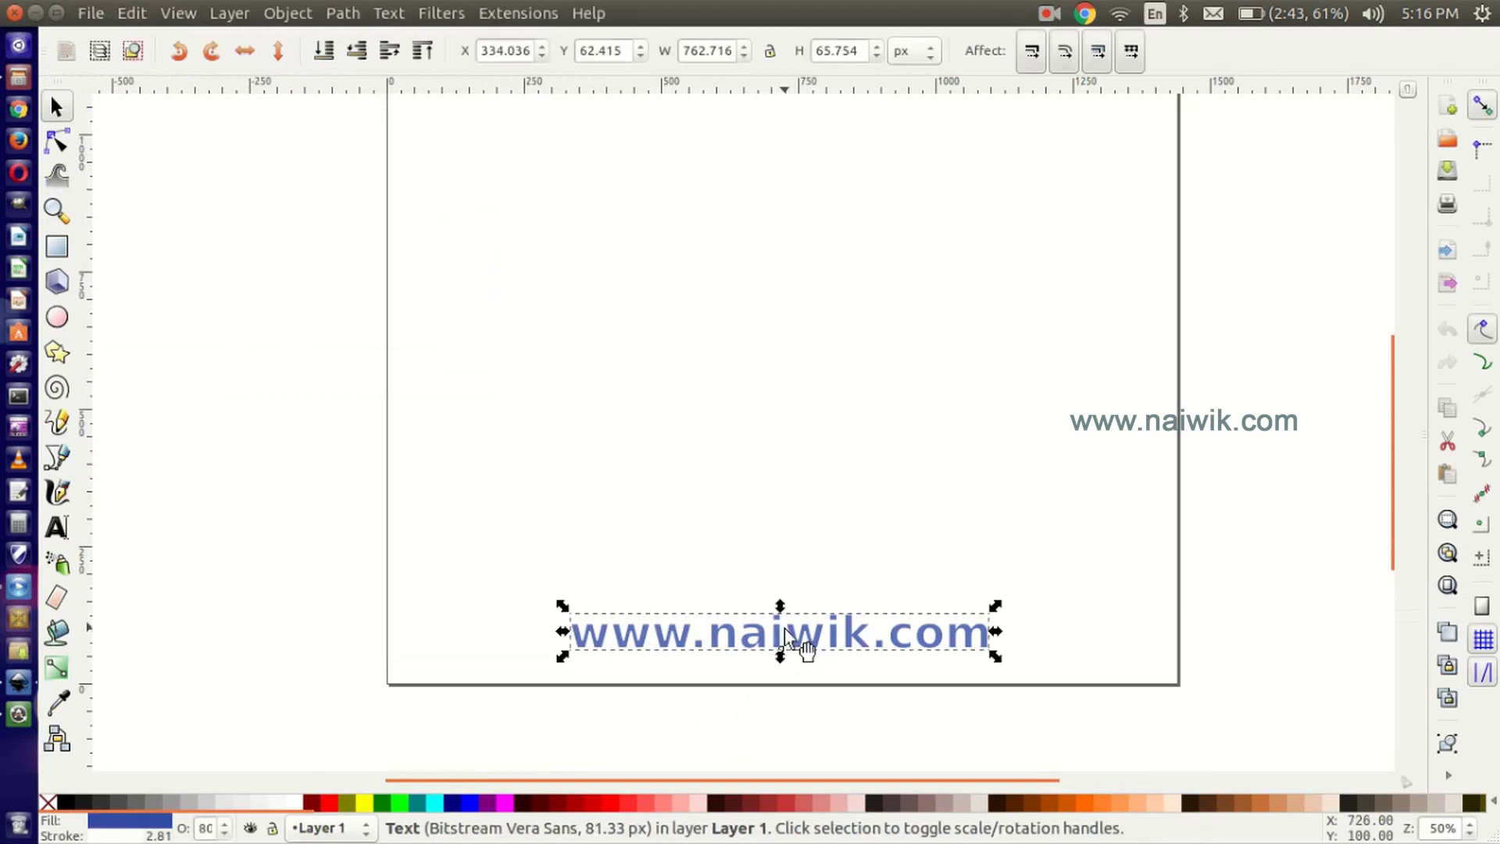
drag(783, 628, 944, 230)
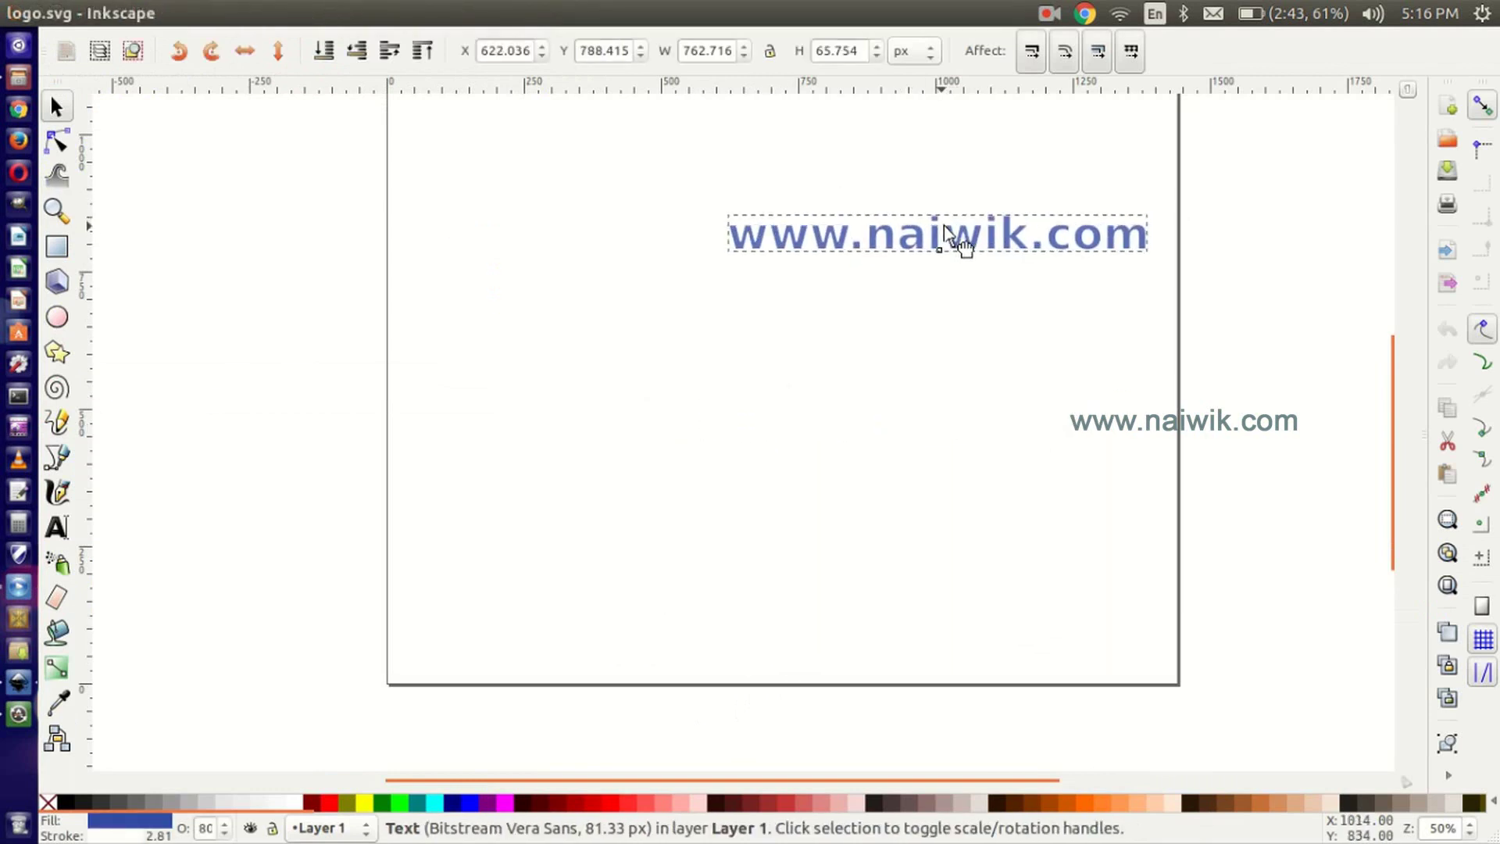
mouse_move(1381, 387)
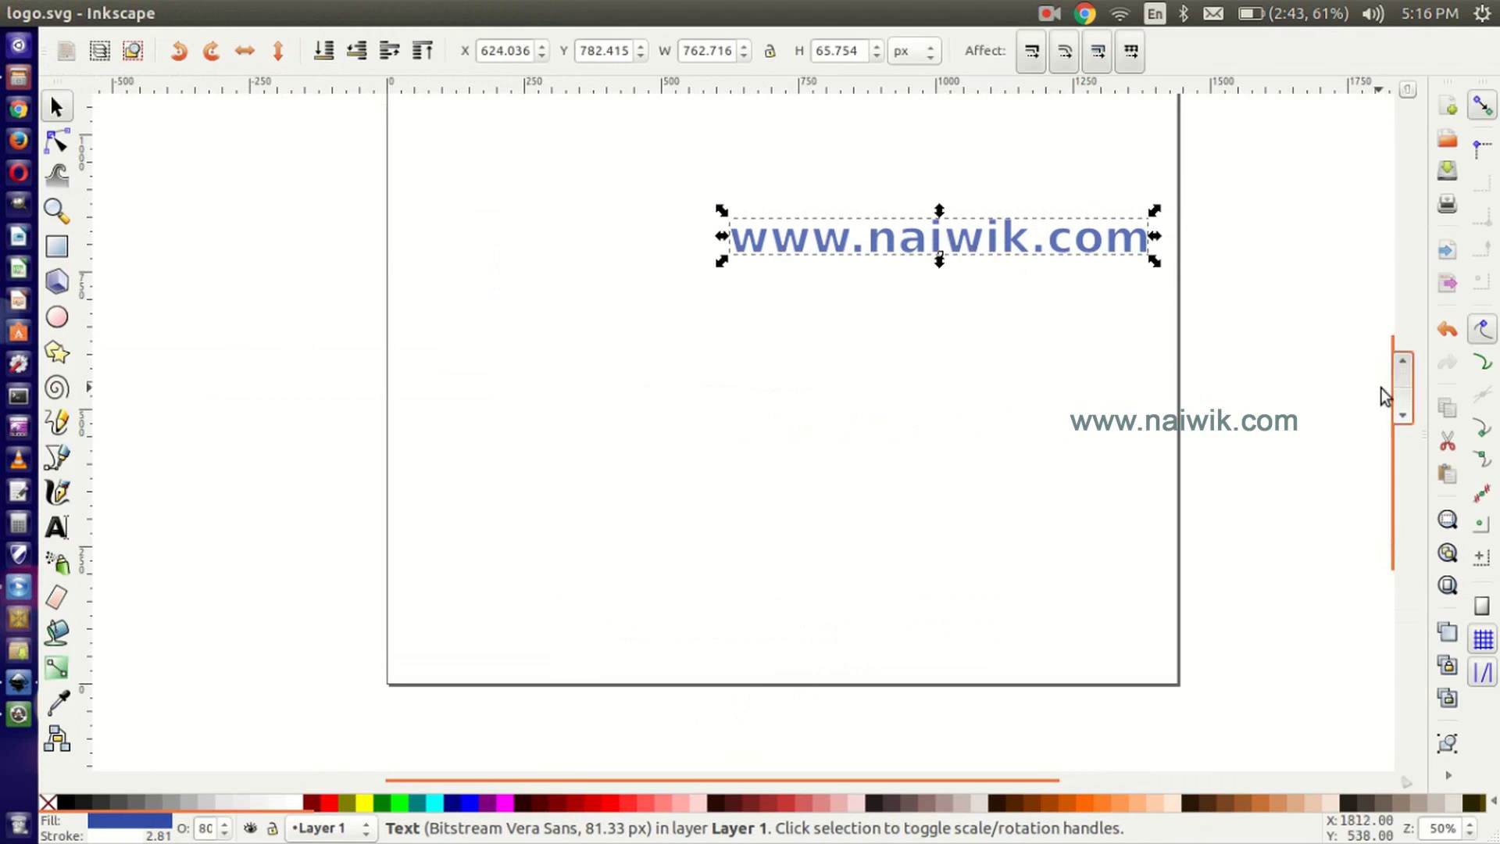
scroll(1402, 405, up, 2)
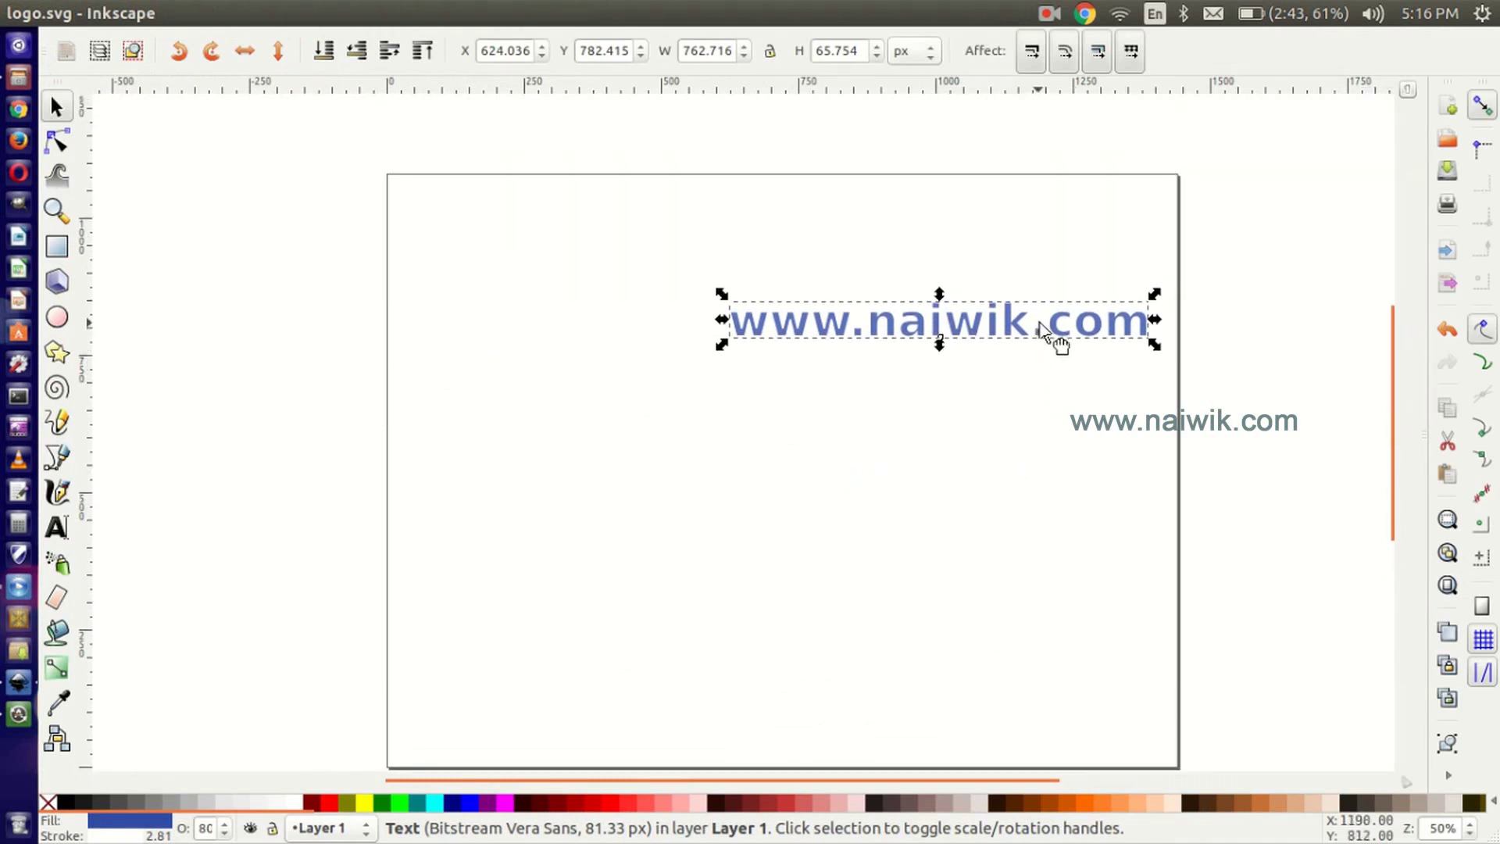
drag(1047, 335, 1052, 476)
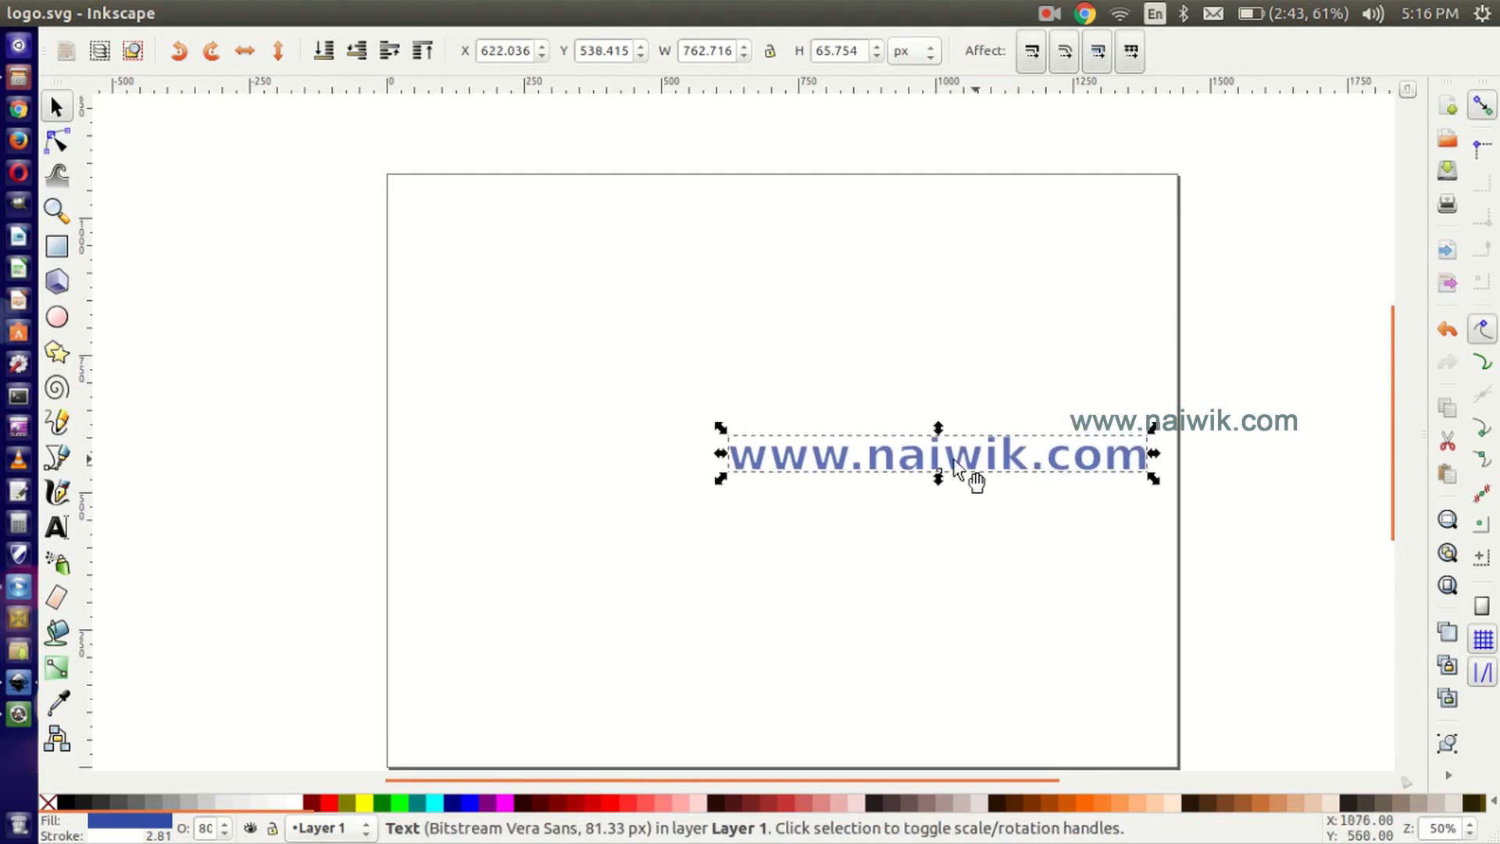
drag(719, 425, 971, 480)
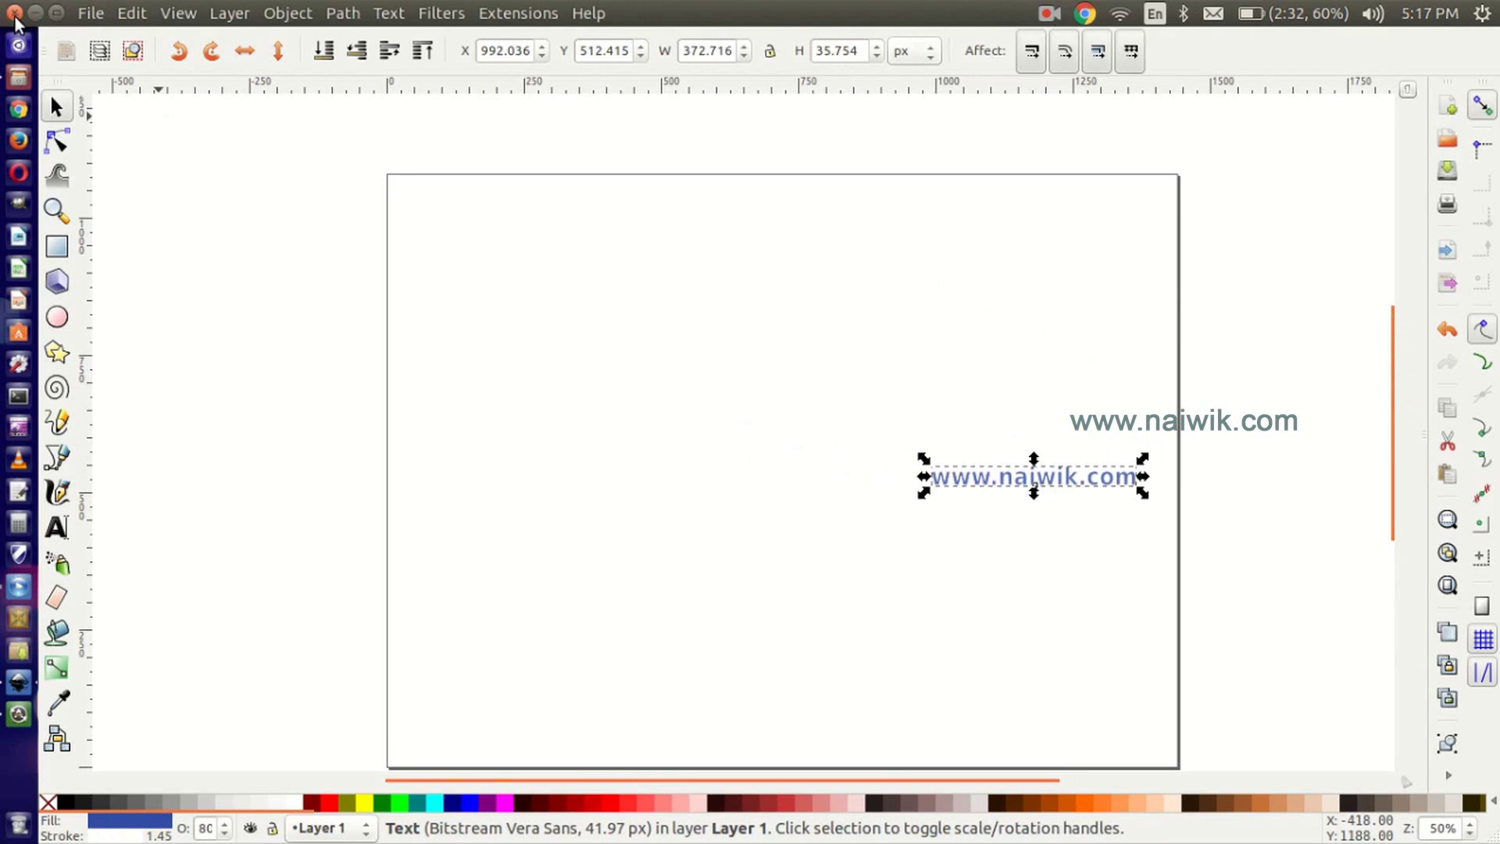
Close Inkscape, saving the changes to logo.svg
click(14, 14)
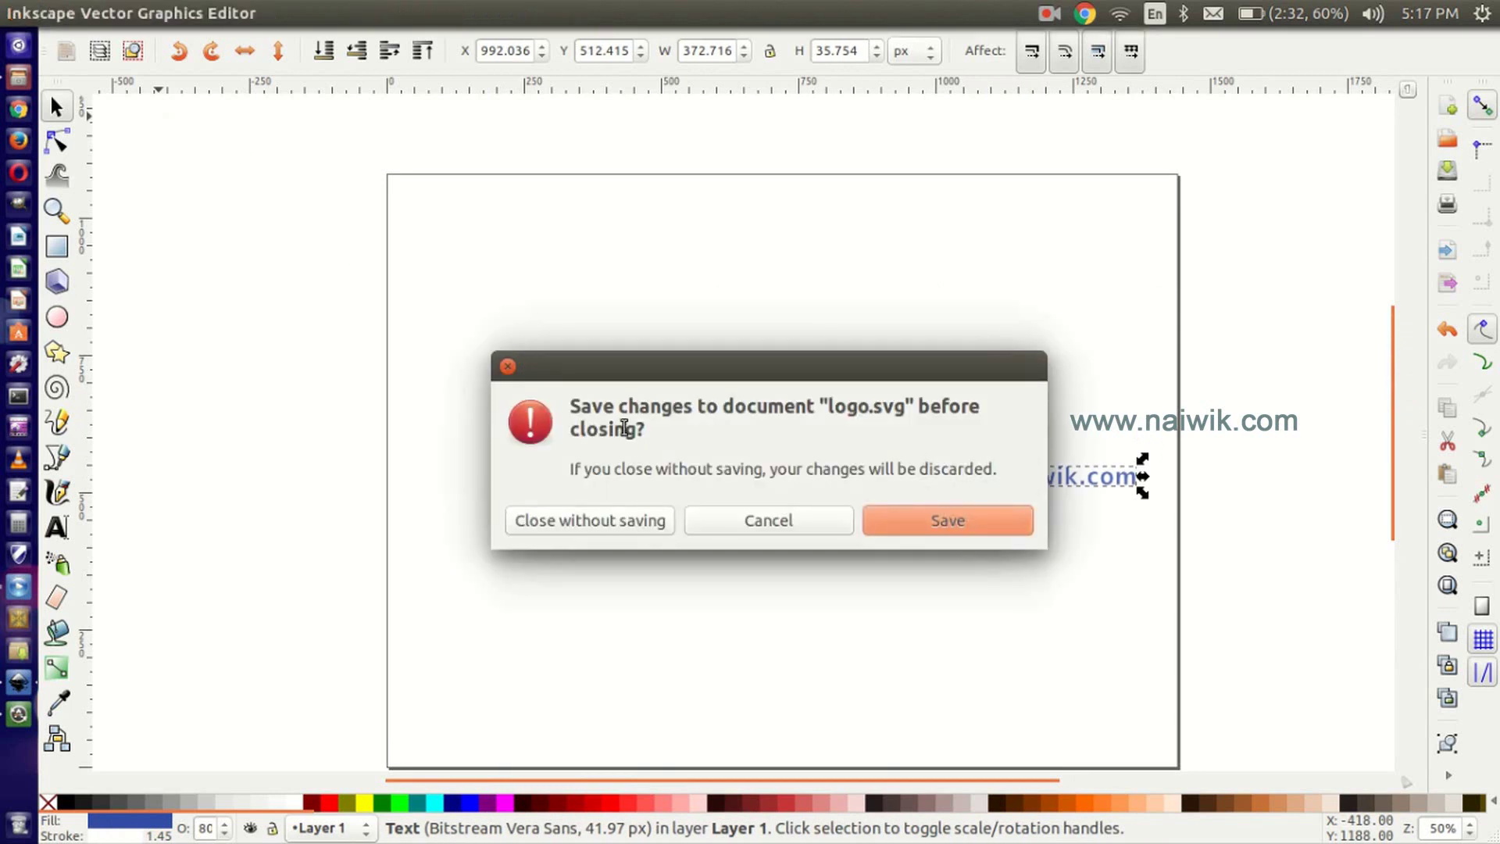
click(947, 520)
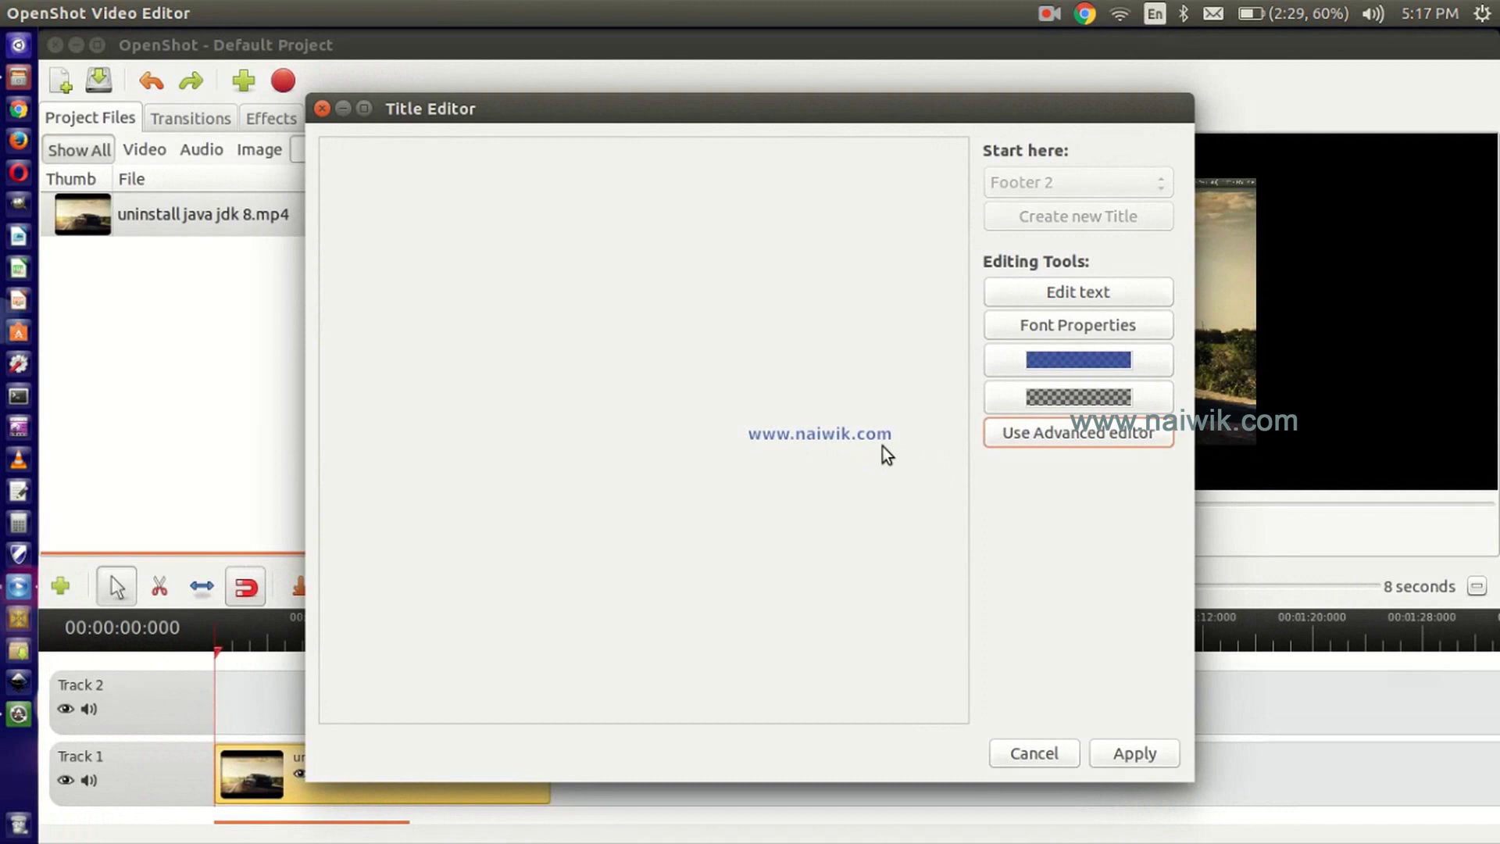
Apply the logo title and drag logo.svg onto the start of Track 2
click(1135, 755)
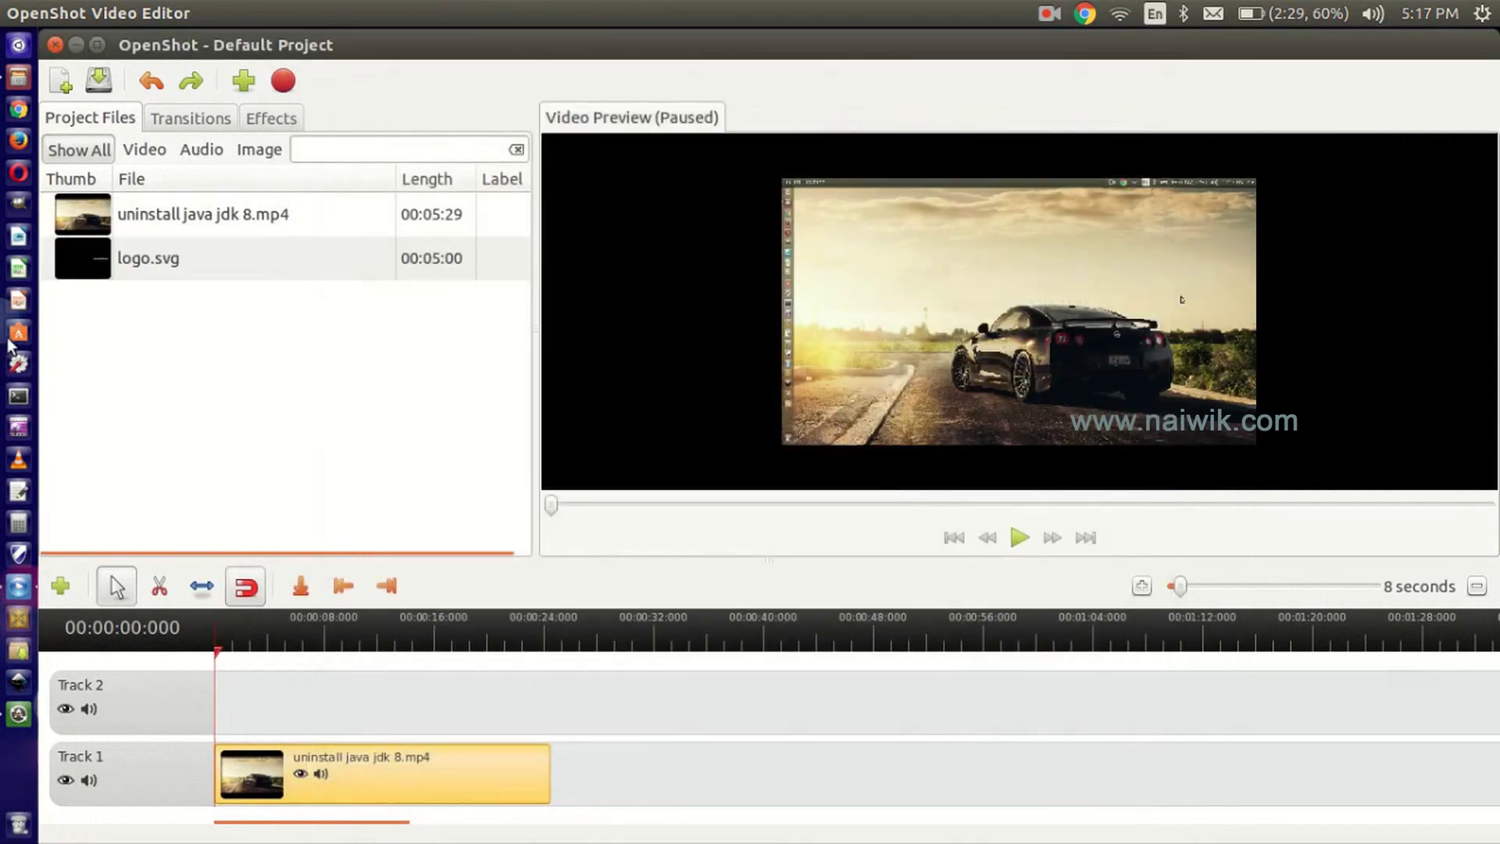
drag(167, 274, 249, 713)
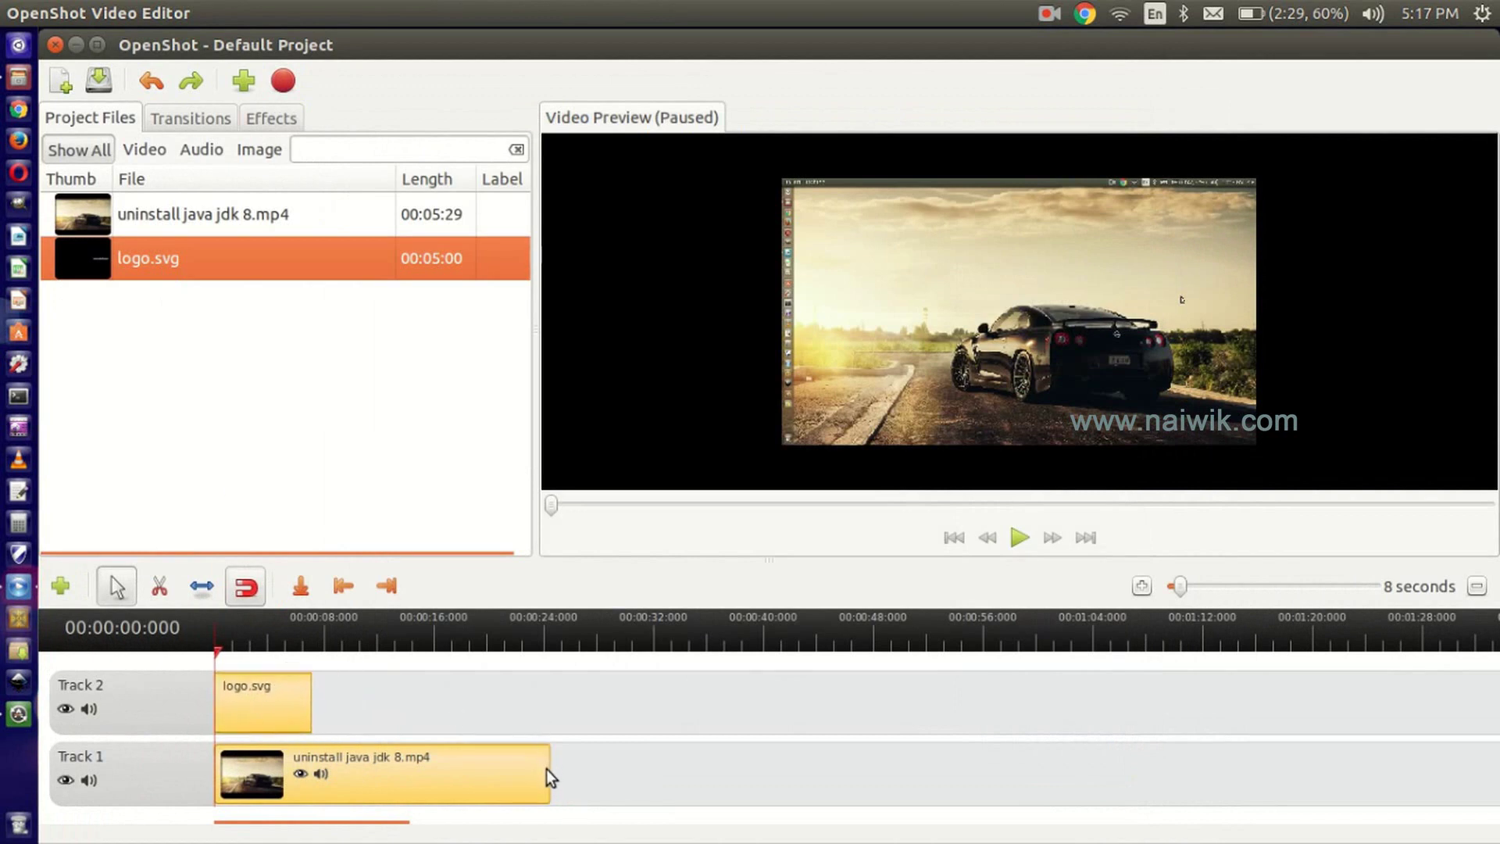
Set the logo.svg clip's Out time to 24 in its Properties, then check the overlay
right_click(289, 717)
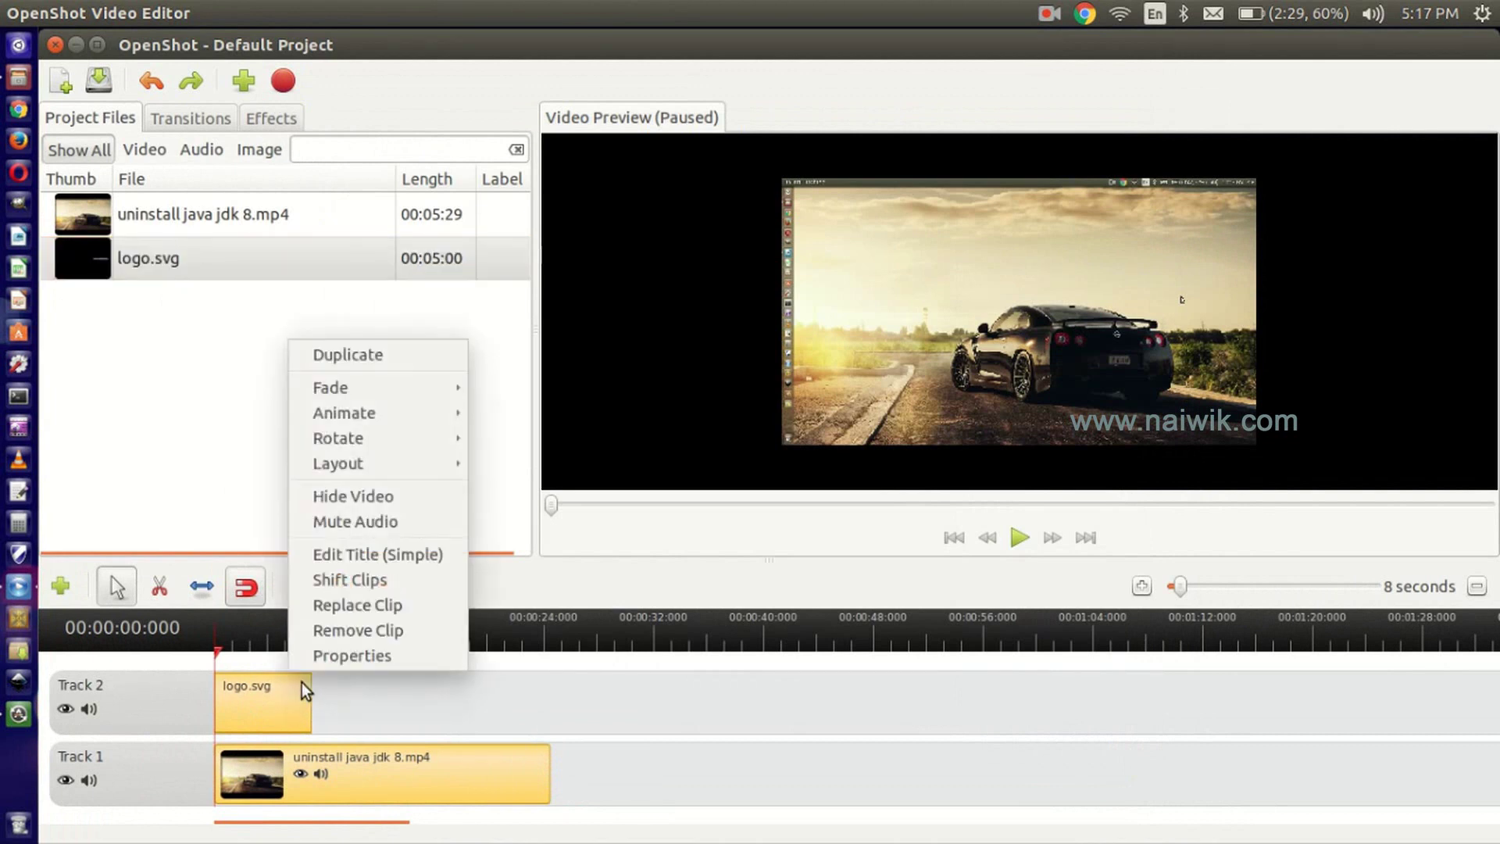
click(331, 658)
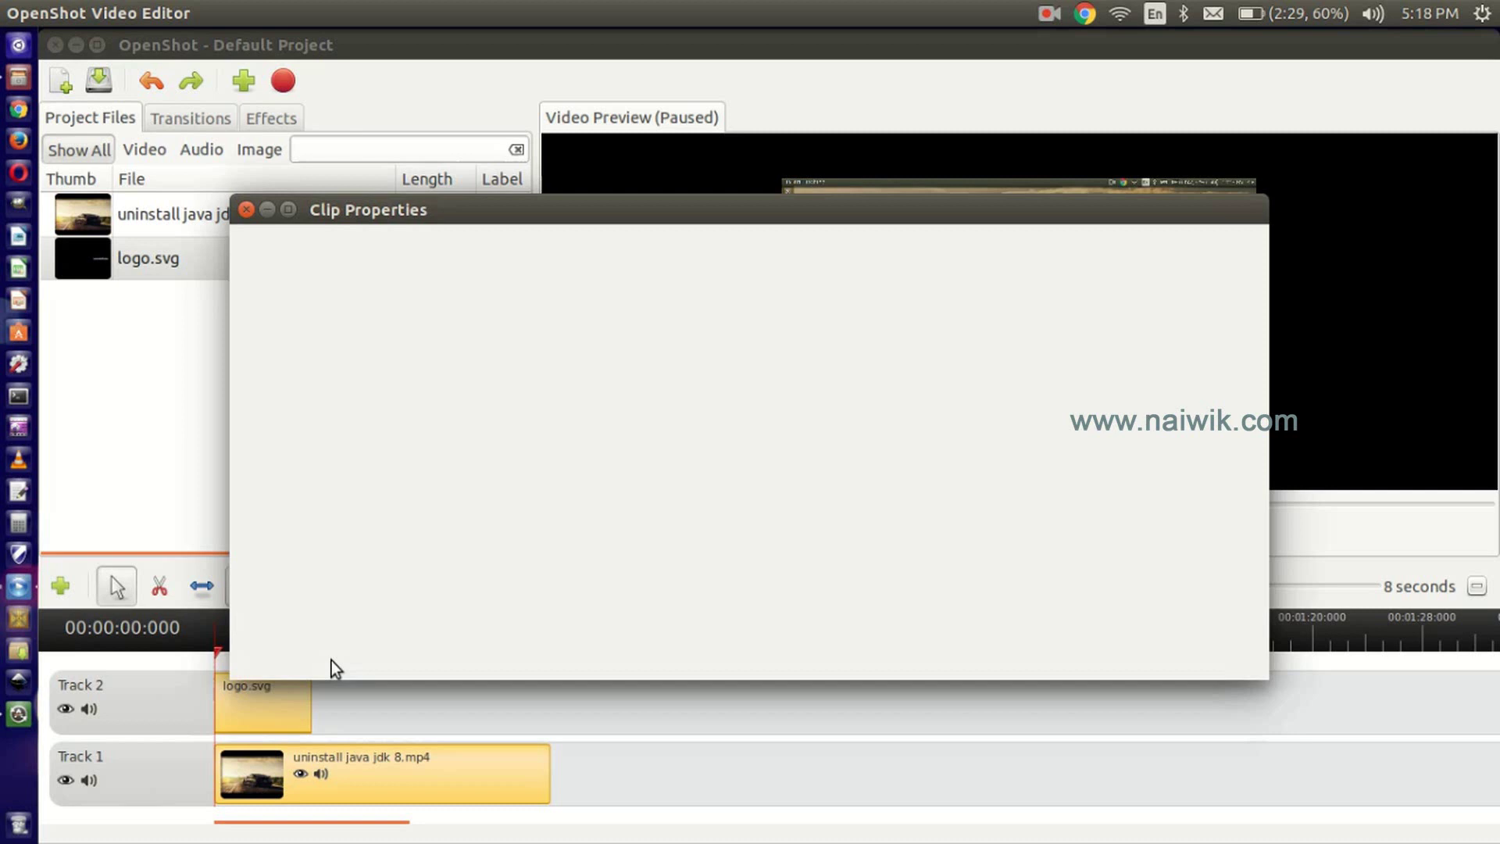
click(707, 253)
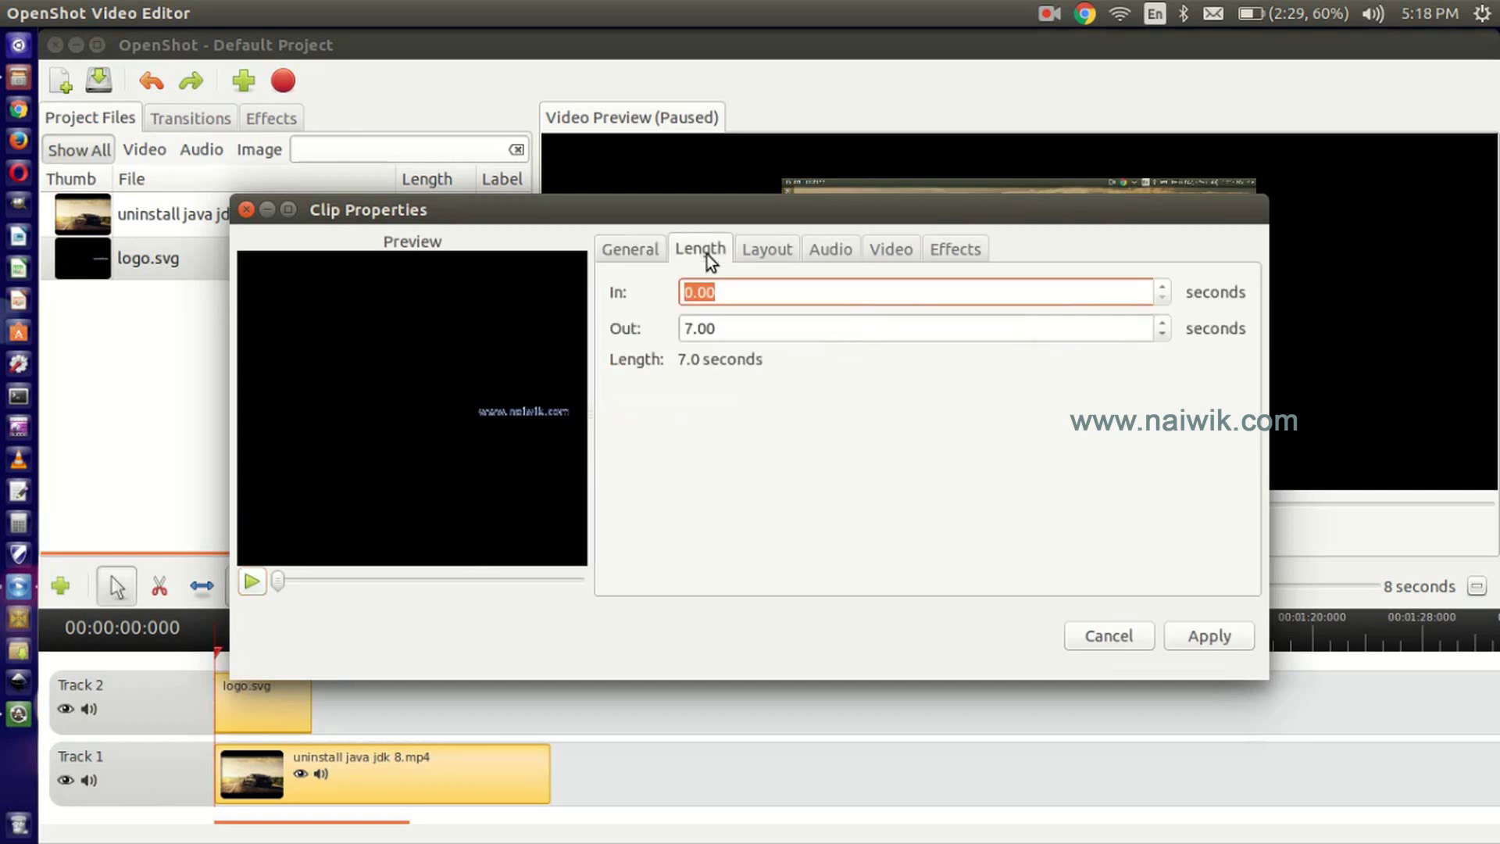
double_click(693, 330)
text(24)
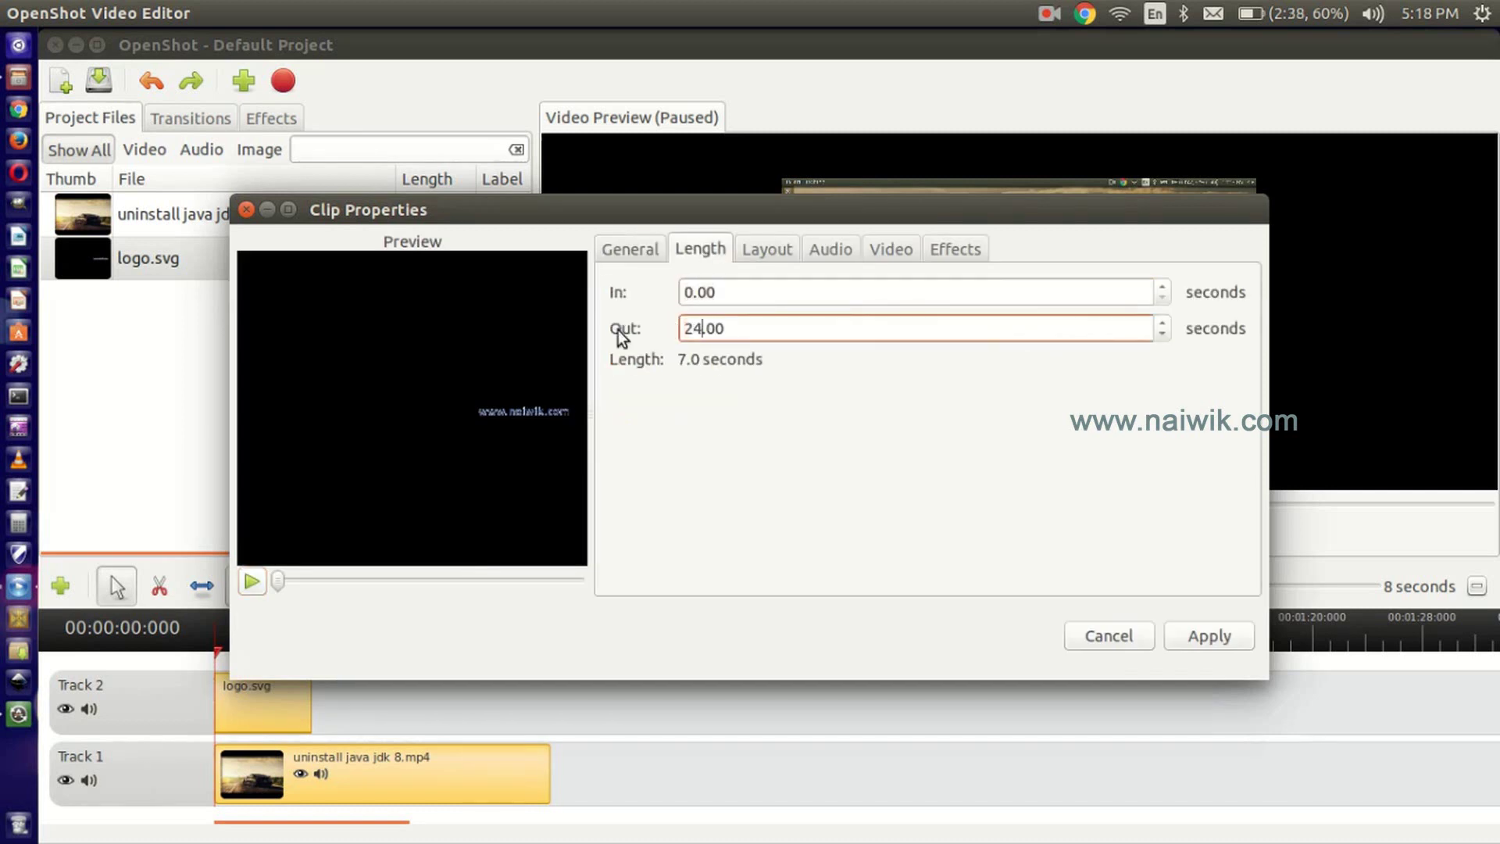
click(1201, 637)
click(553, 507)
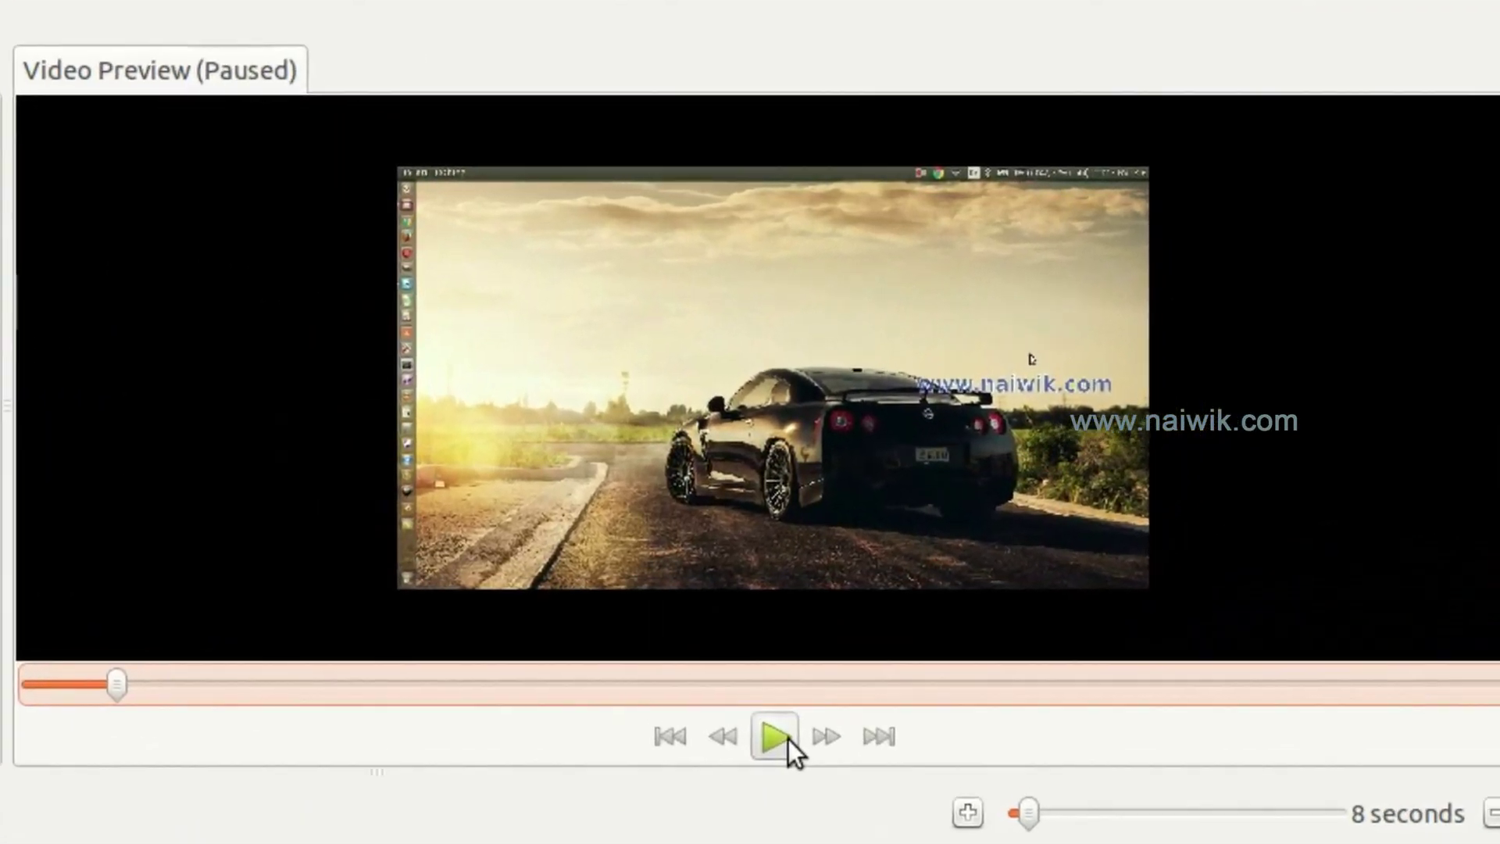
click(1019, 538)
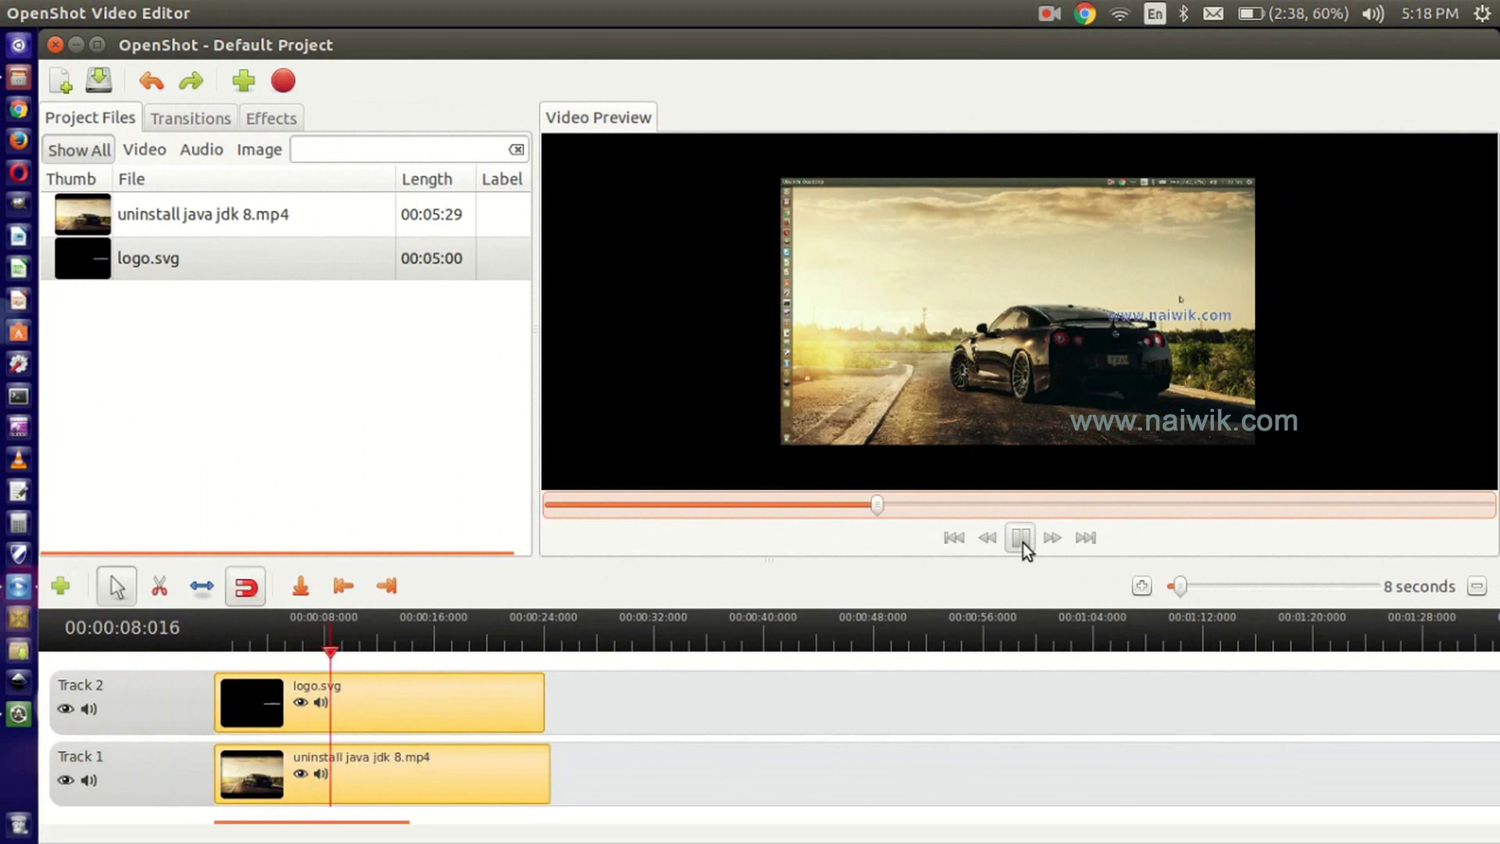
click(1008, 555)
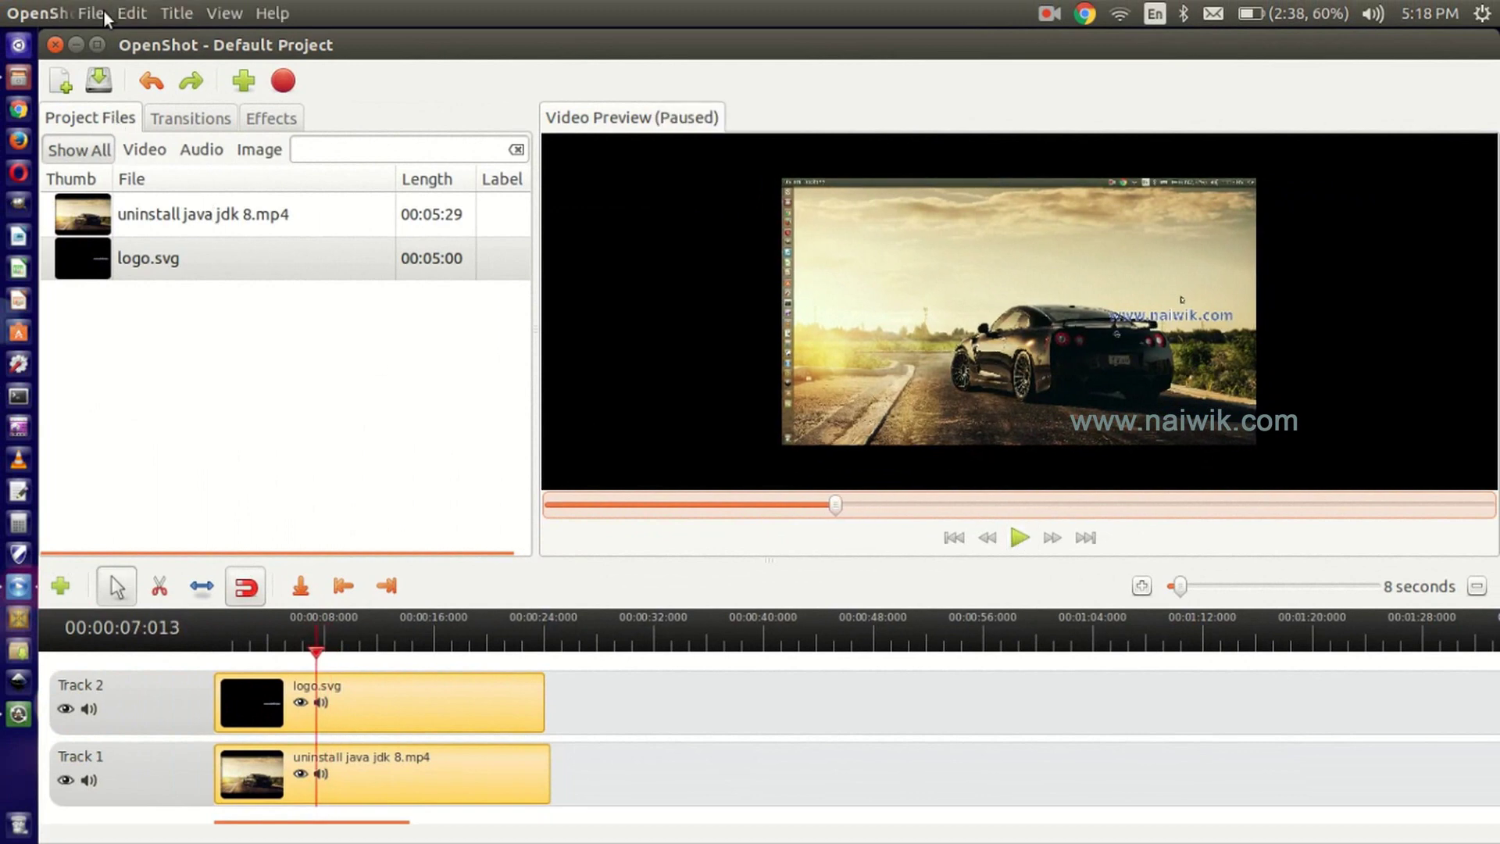
Export the project as Default Project.mp4 using the Web profile with the YouTube-HD target
click(94, 16)
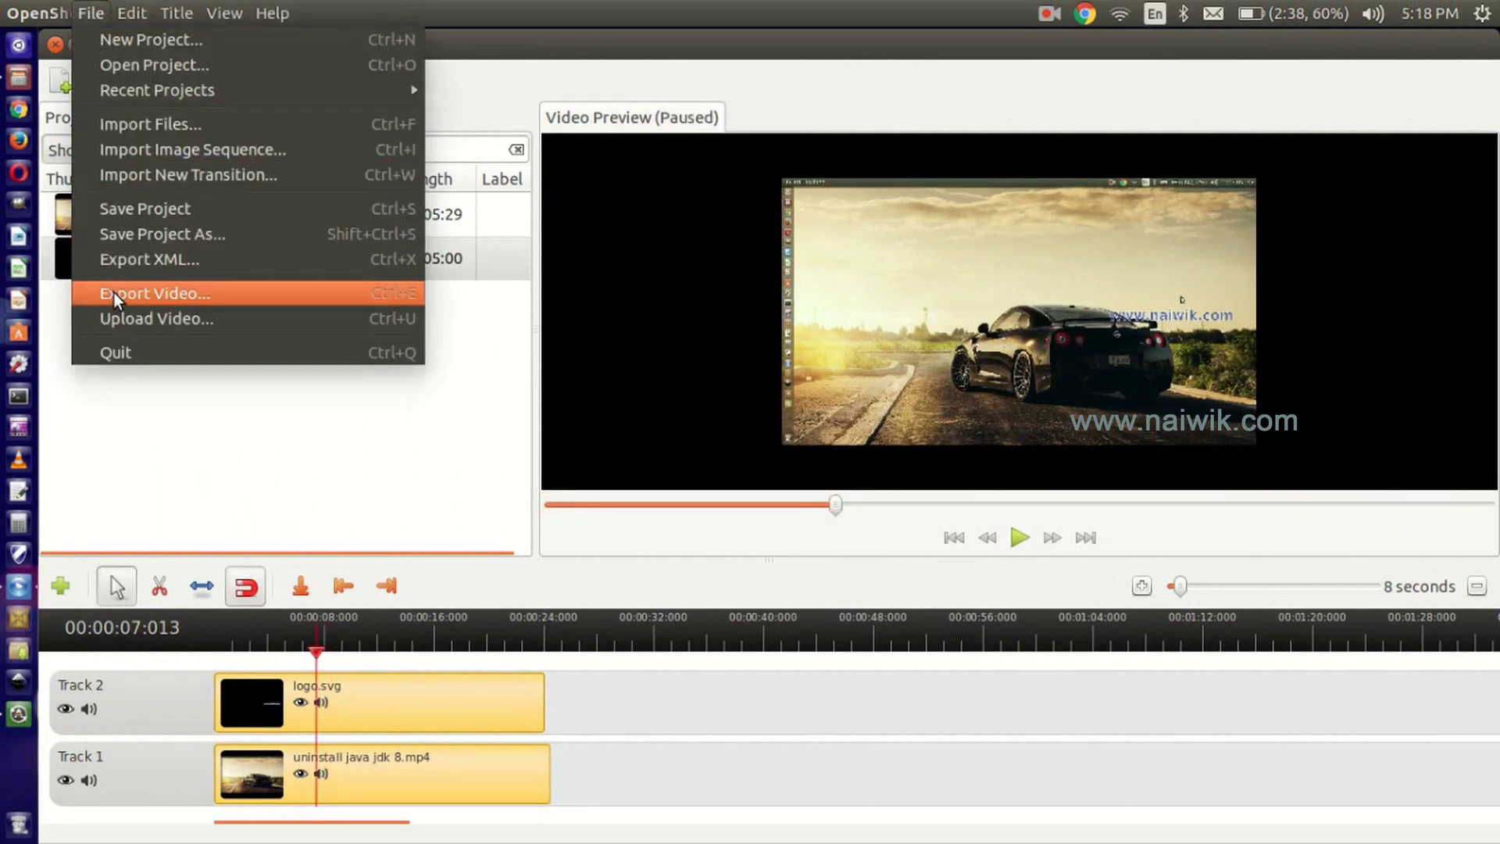
click(114, 293)
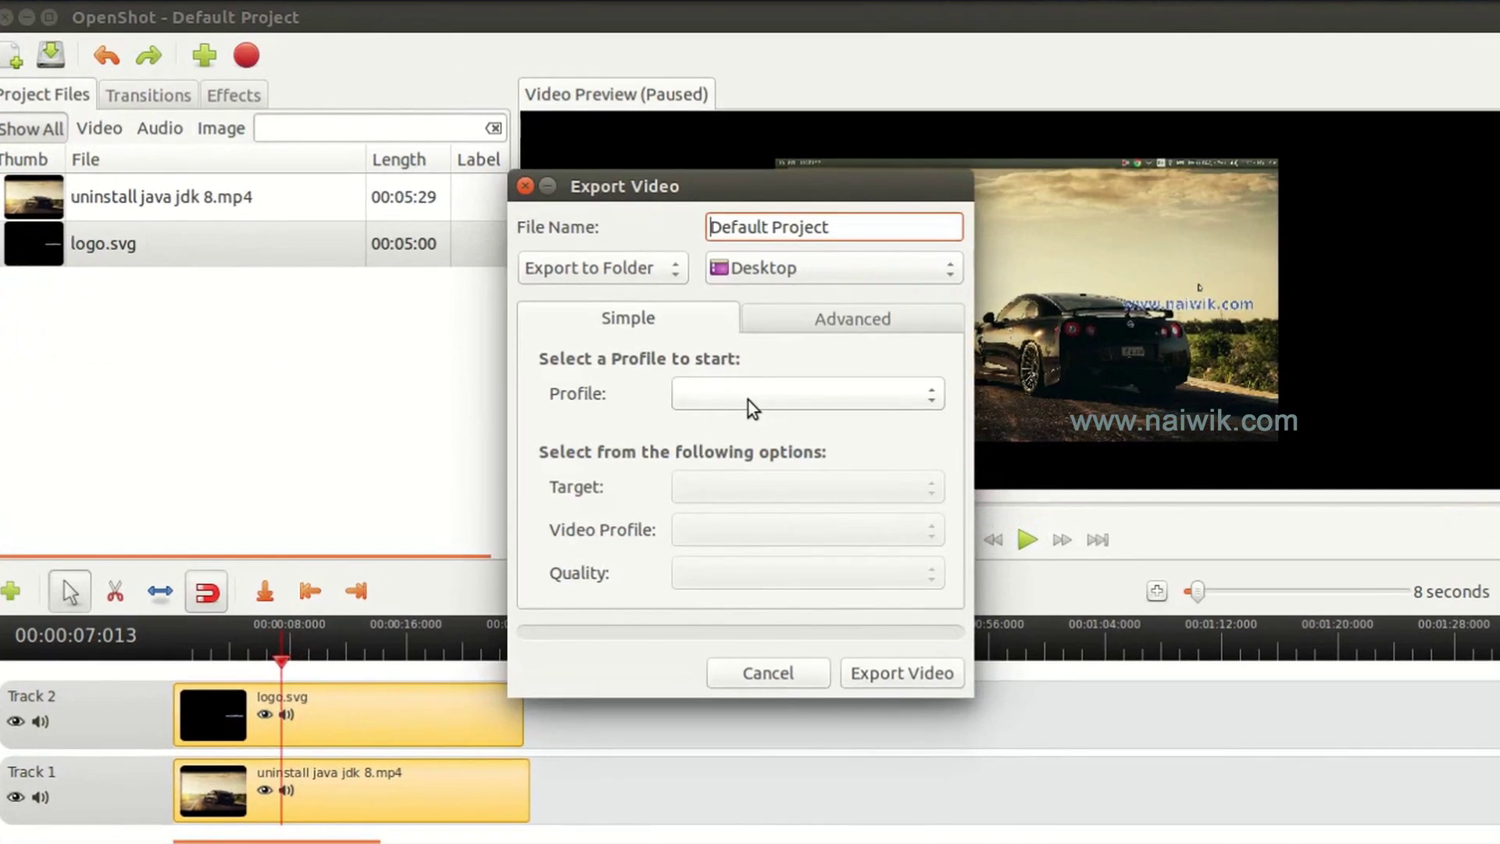
click(749, 400)
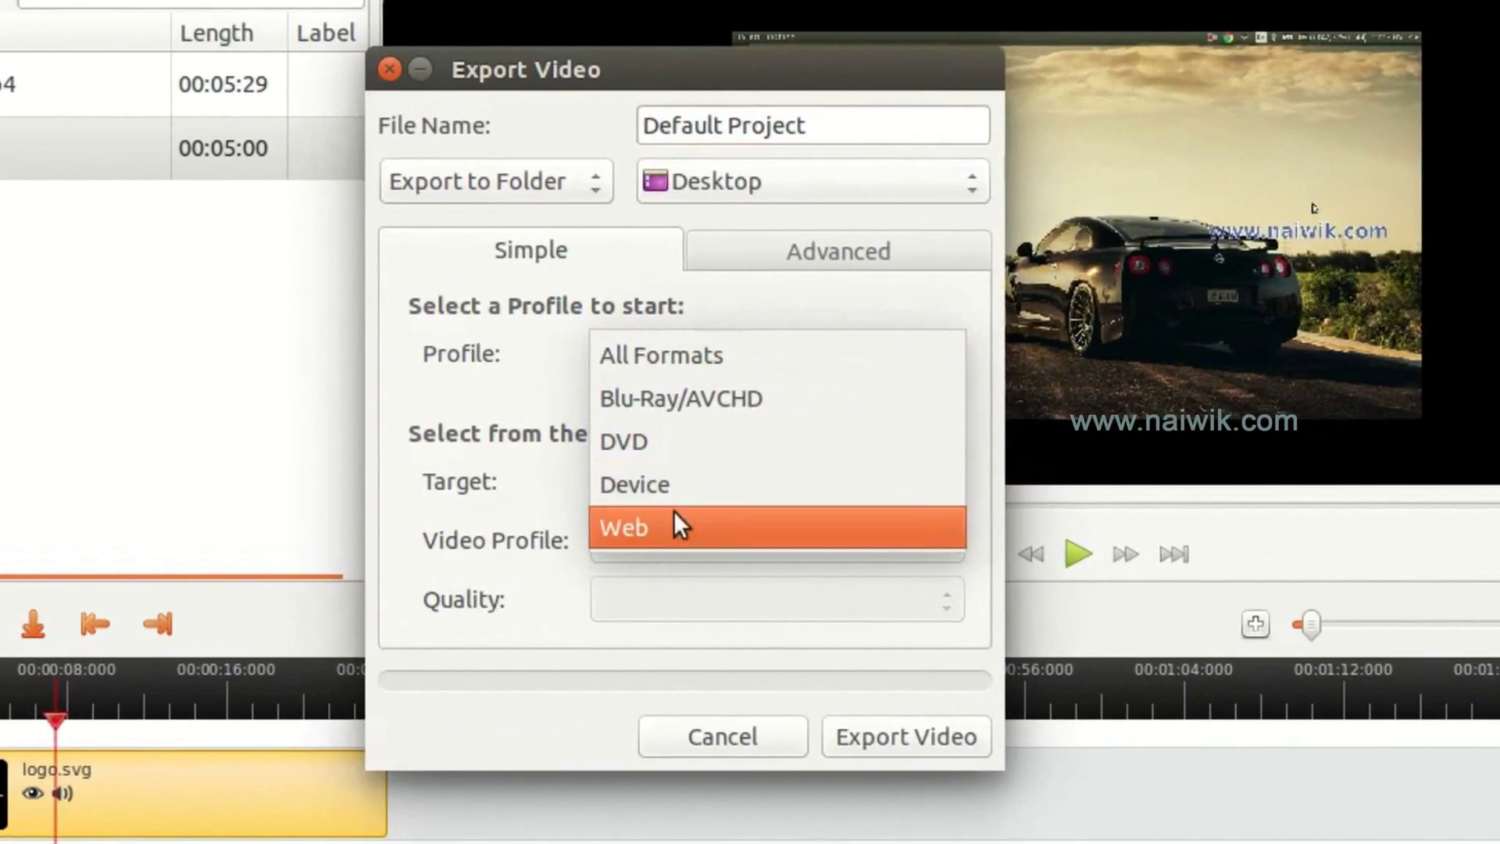
click(673, 522)
click(705, 486)
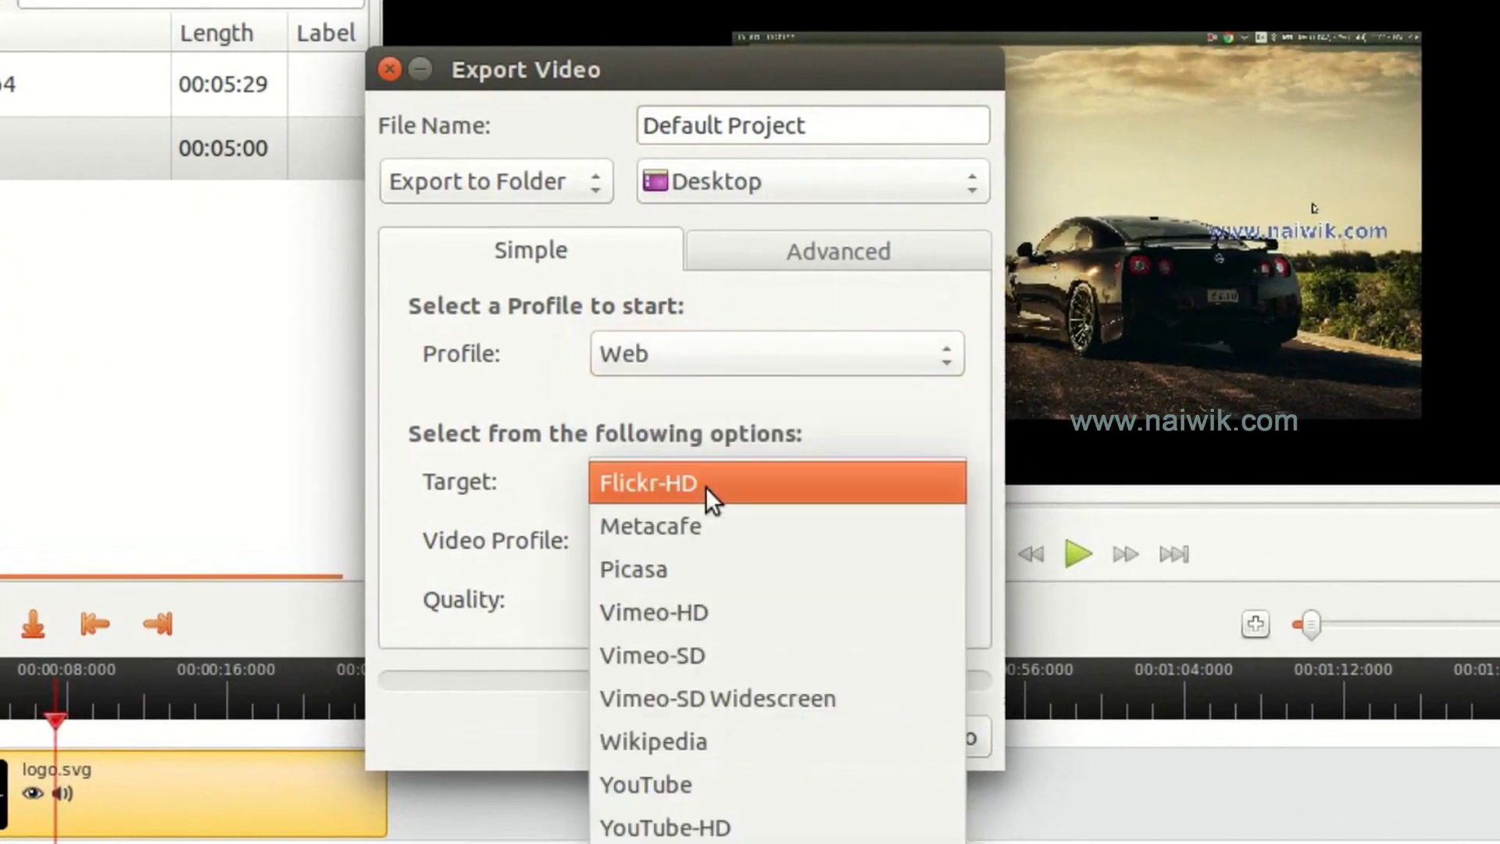
click(622, 825)
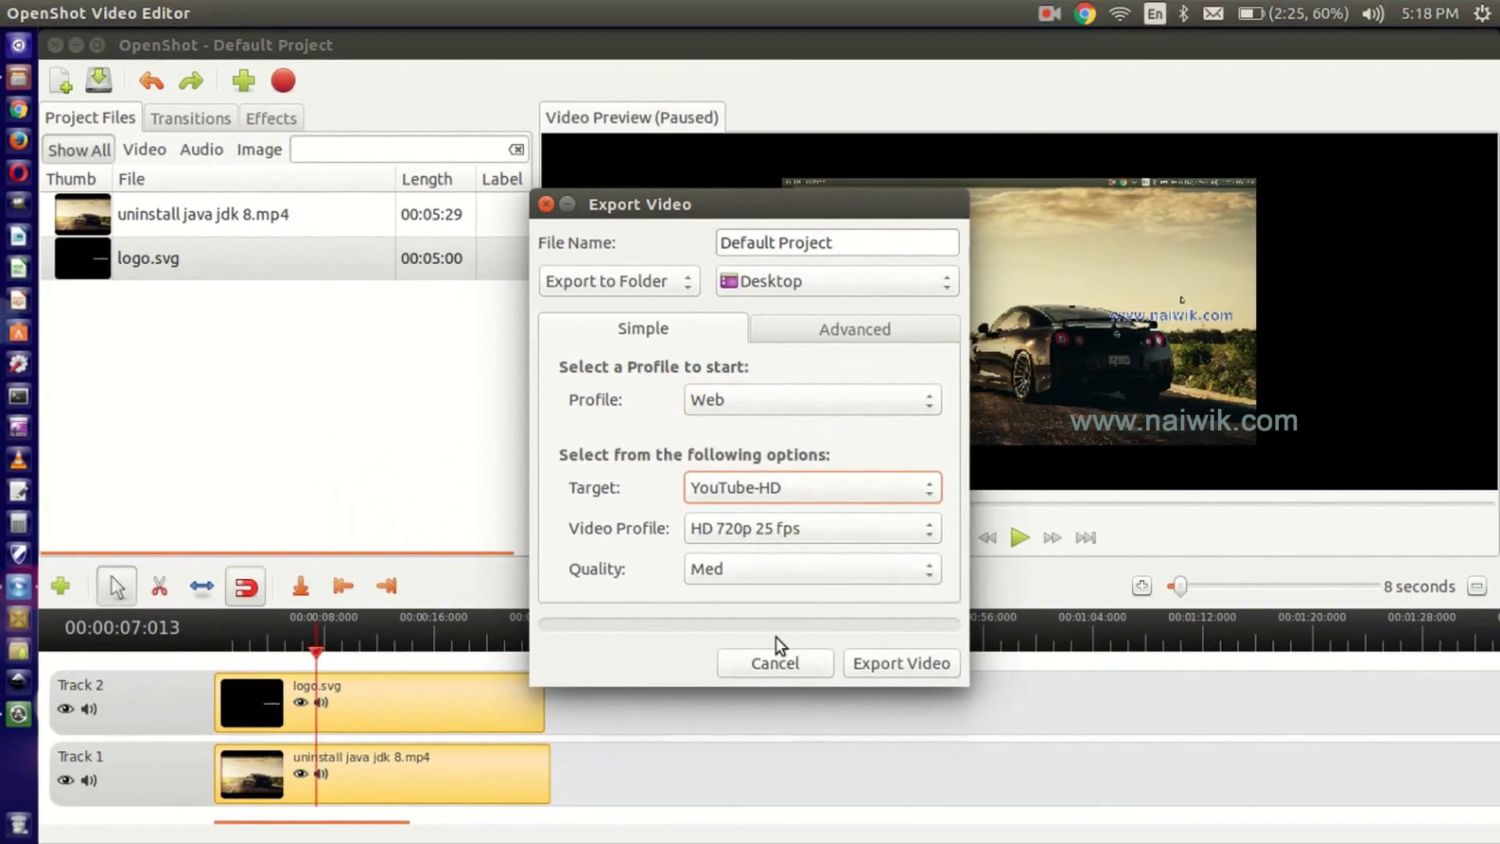
click(864, 669)
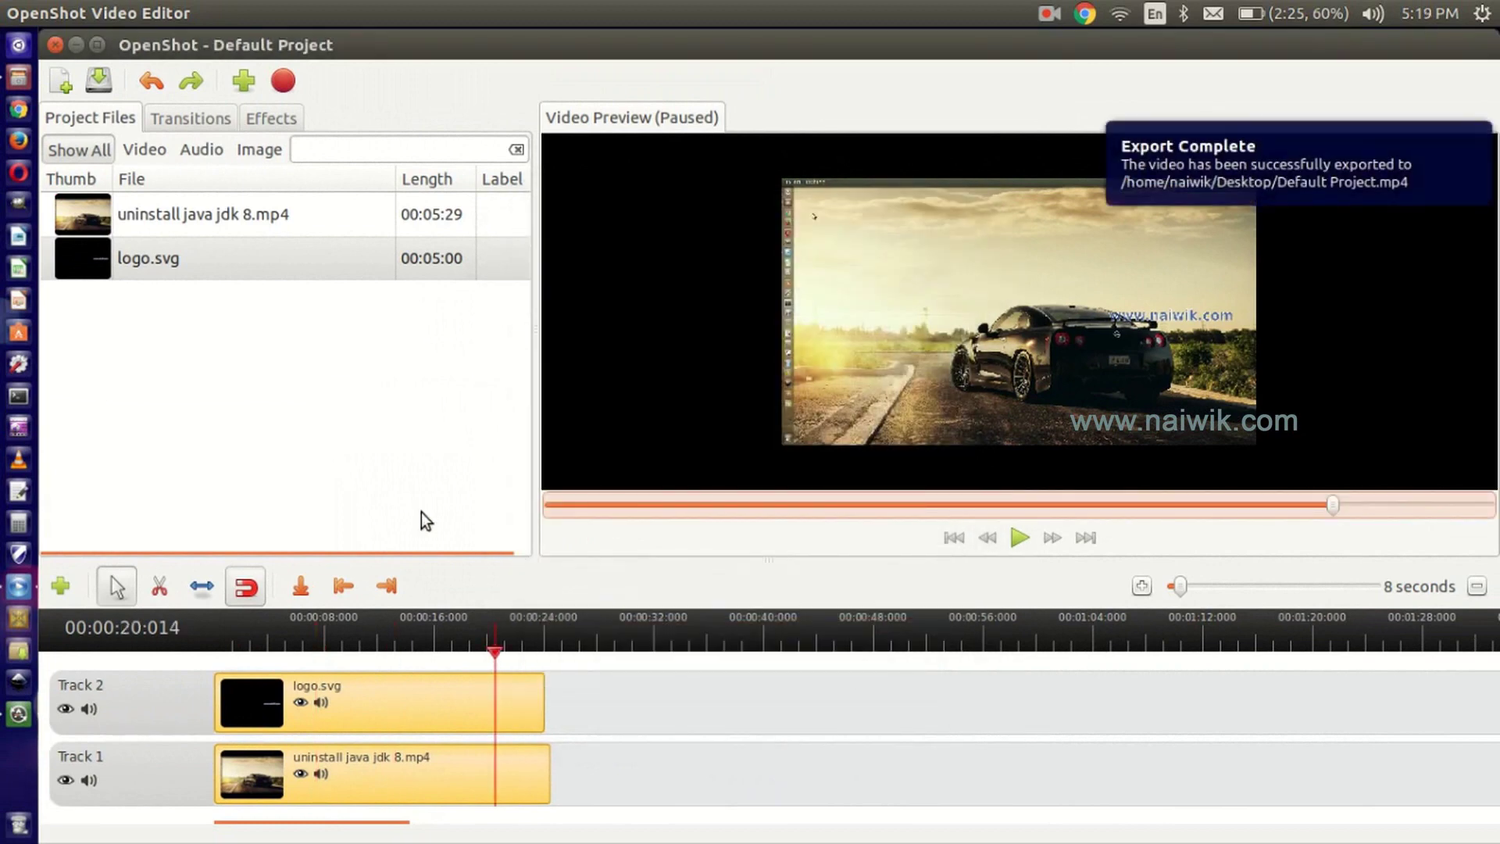
Open Default Project.mp4 from the Desktop folder for playback
click(19, 78)
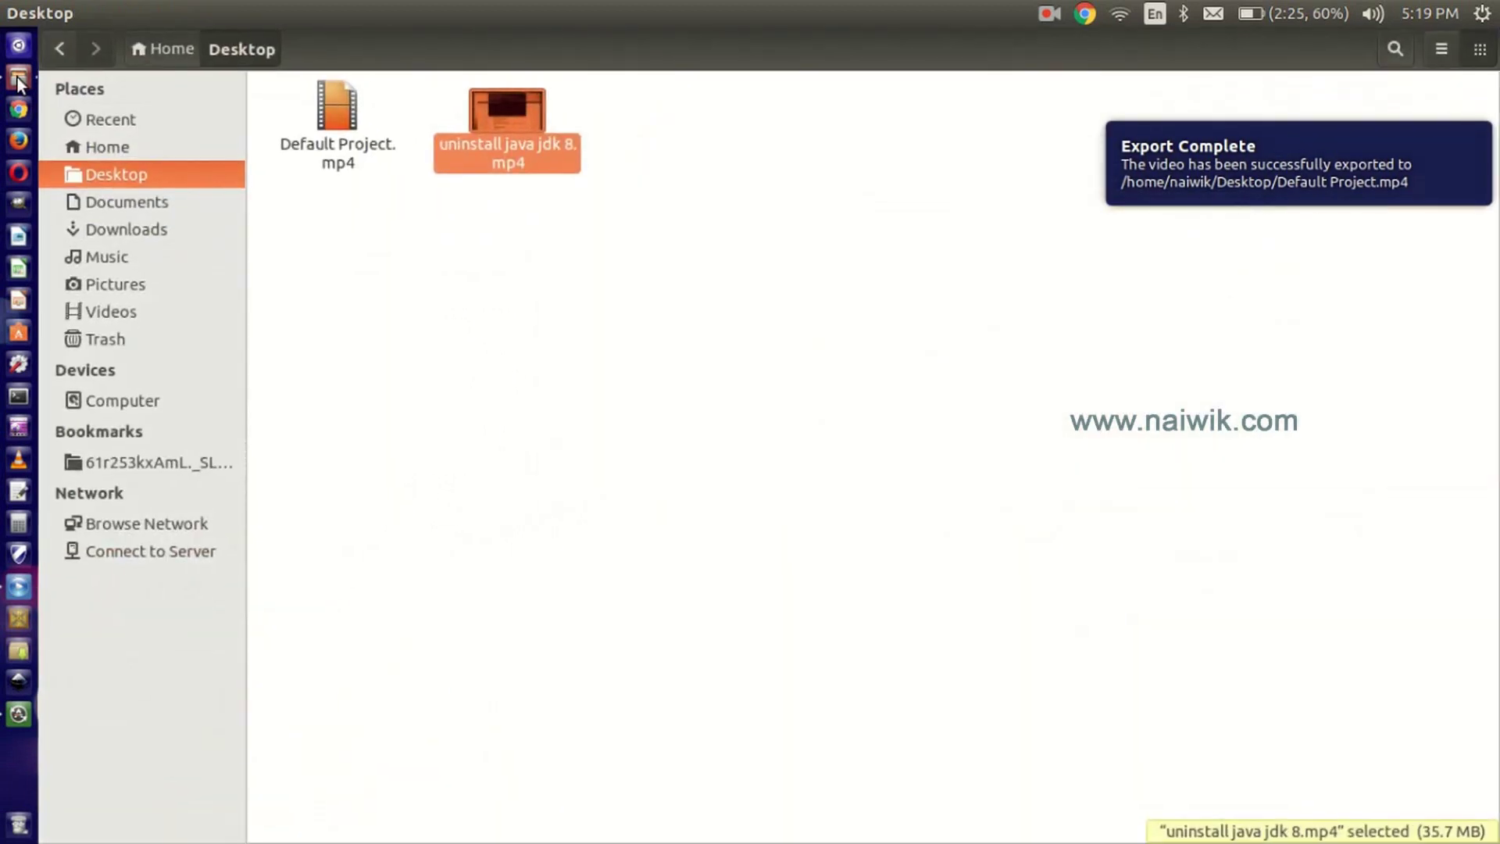
key(Left)
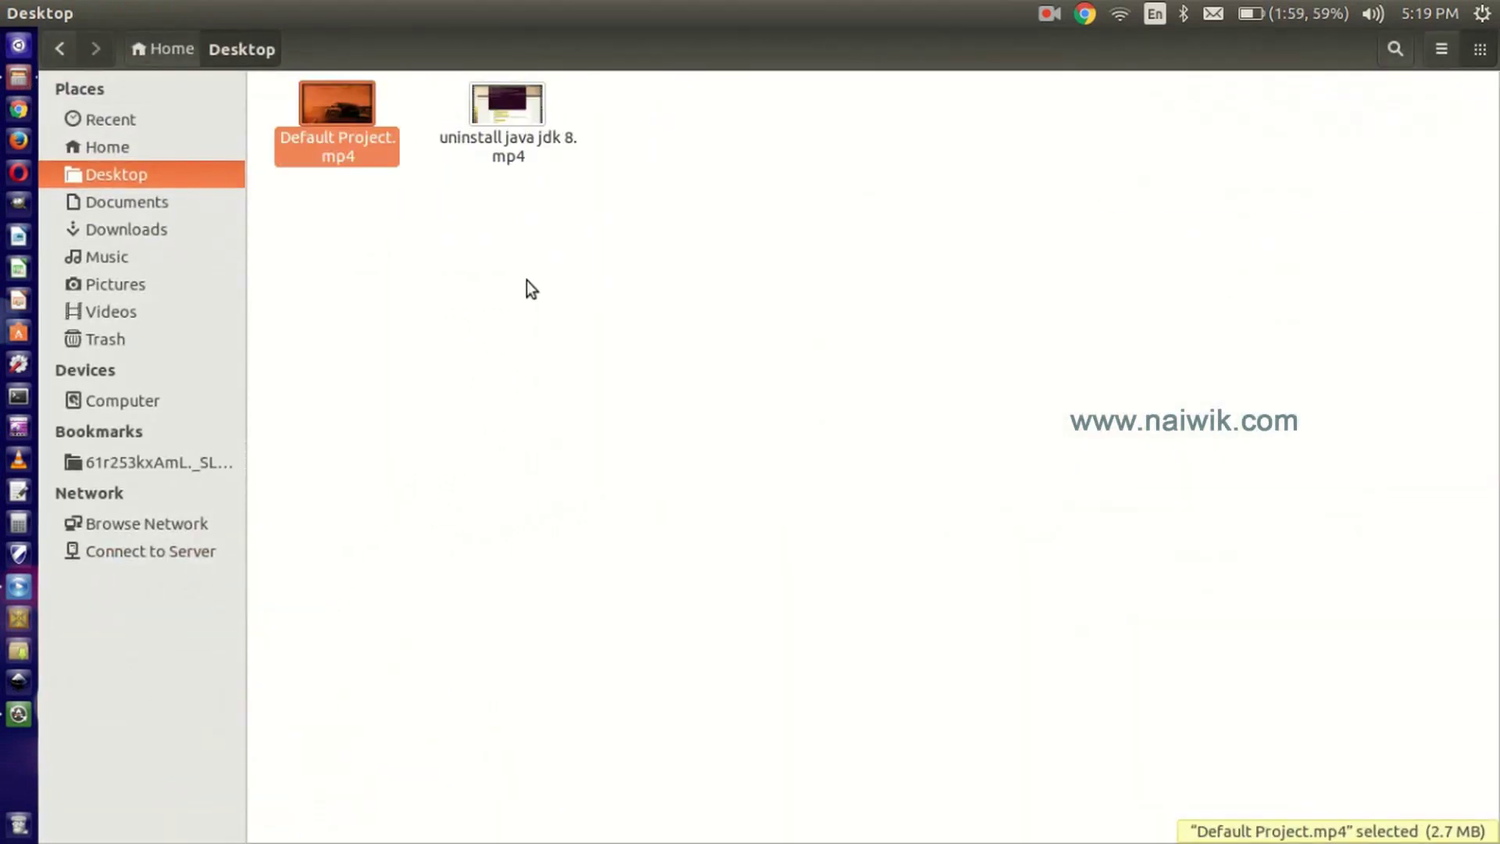
double_click(345, 139)
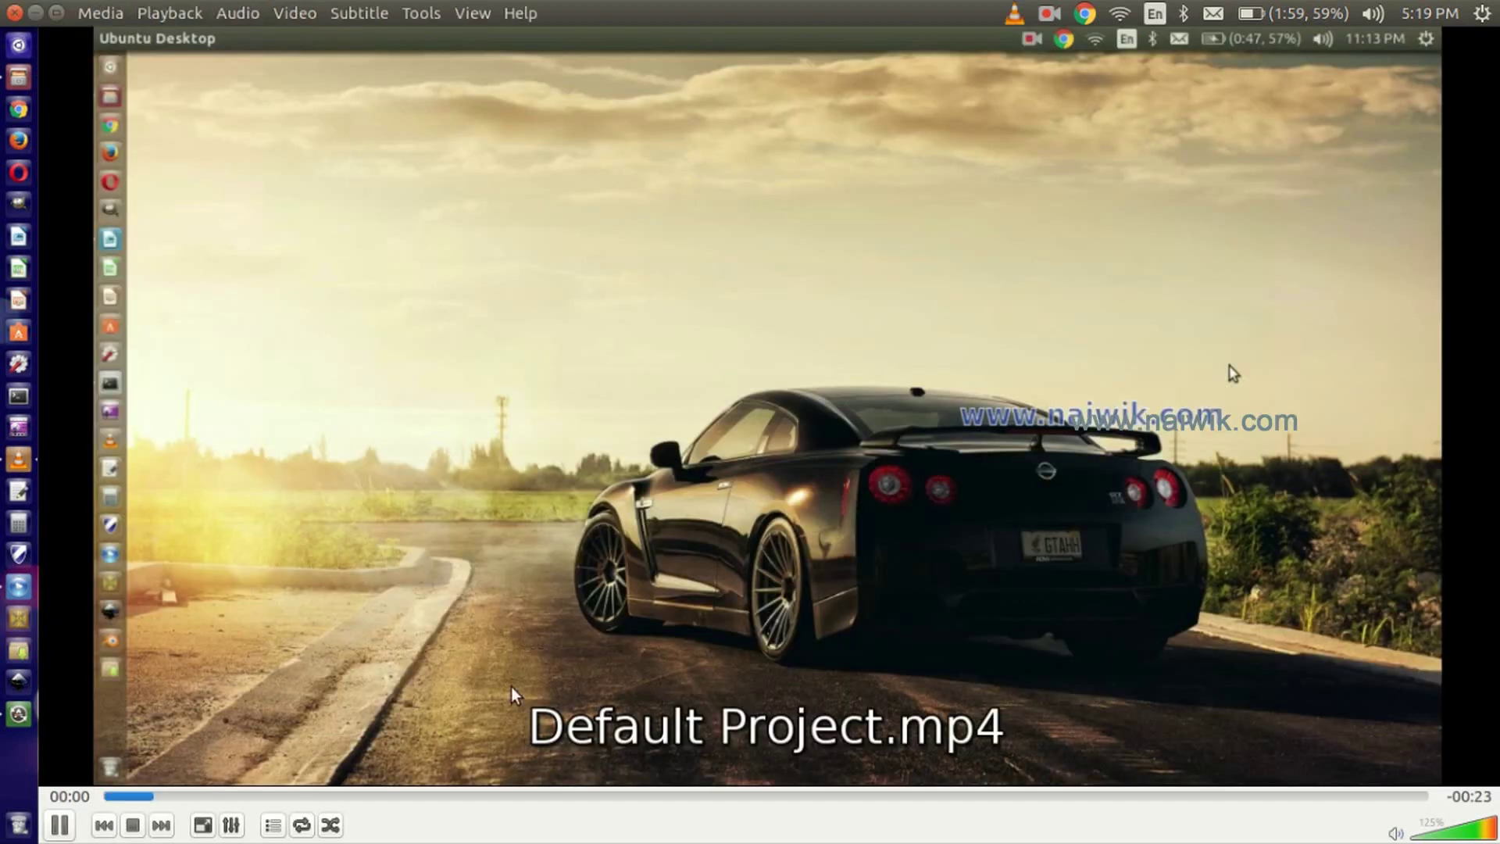
key(space)
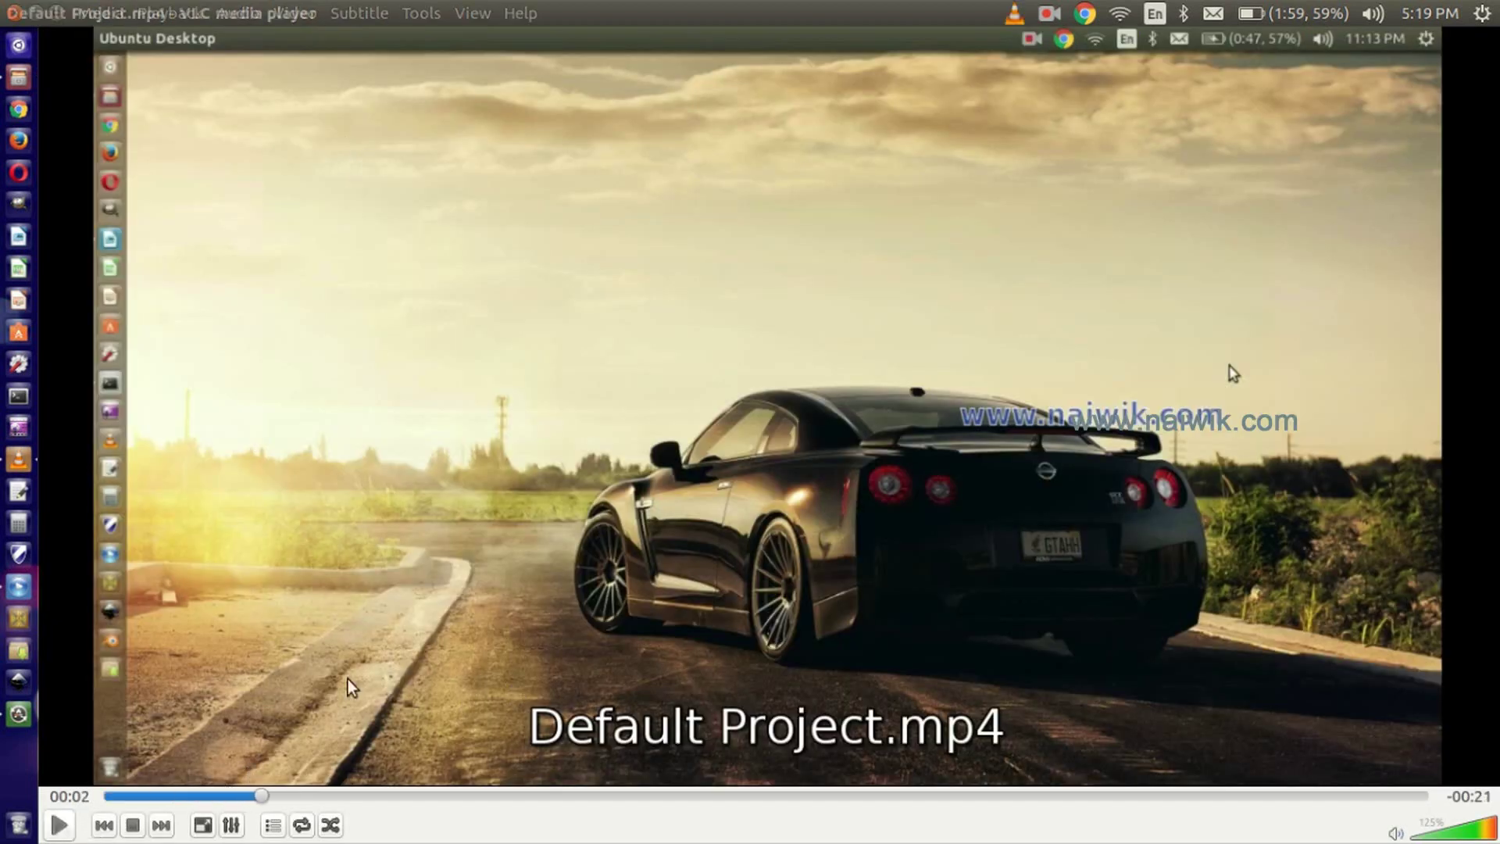